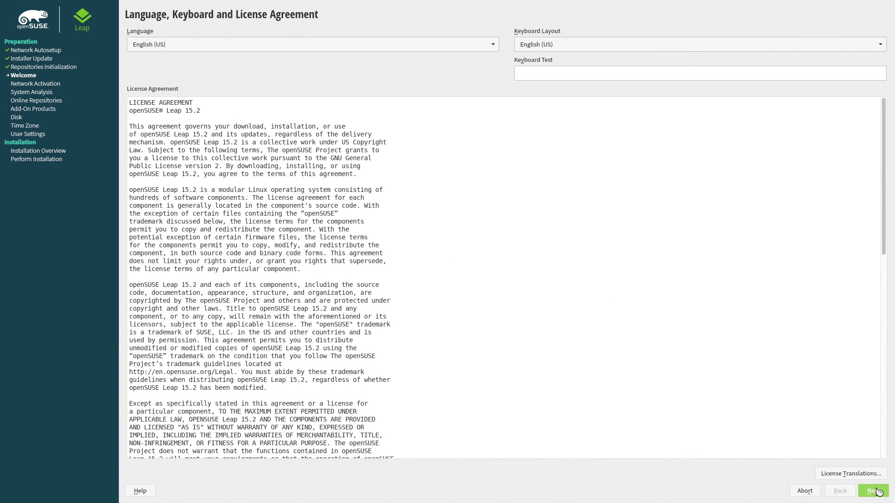
Accept the license agreement and skip activating the encrypted volume during system probing
left_click(878, 492)
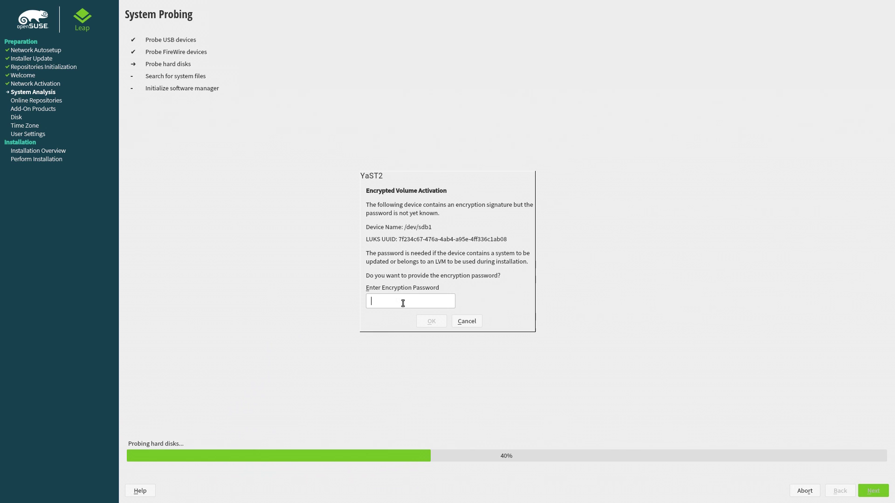
left_click(480, 324)
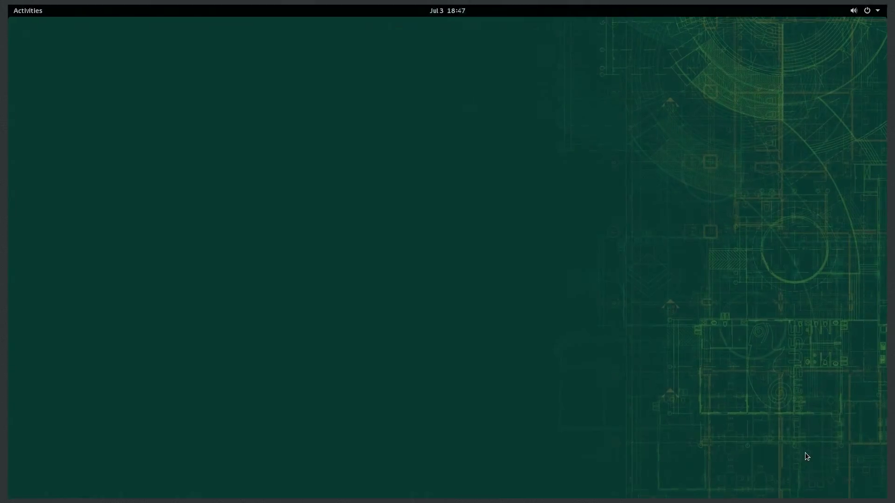
Open Terminal with enlarged text and run df -h to list disk usage per filesystem
key("super")
type("term")
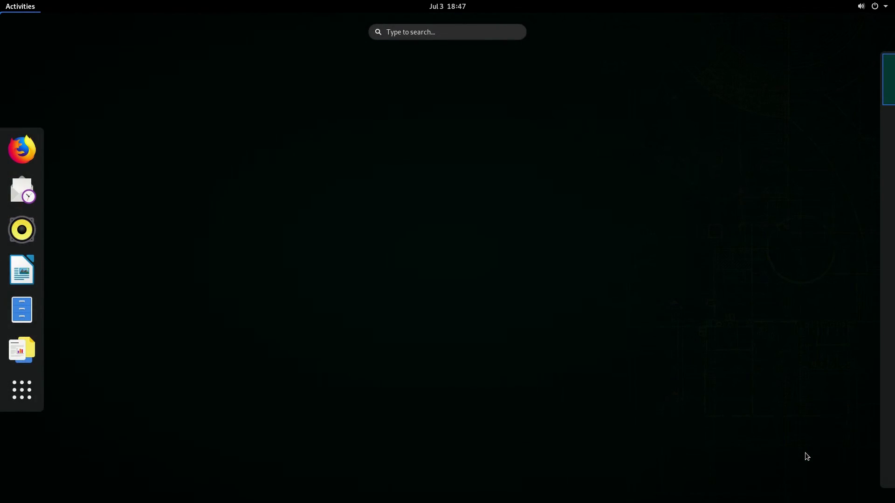
key("Return")
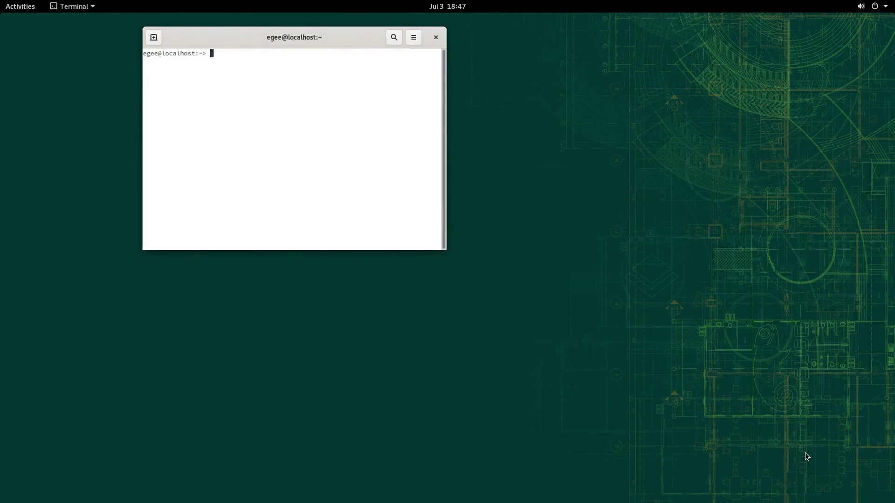
key("ctrl+plus")
key("ctrl+plus")
type("df -h")
key("Return")
type("fre")
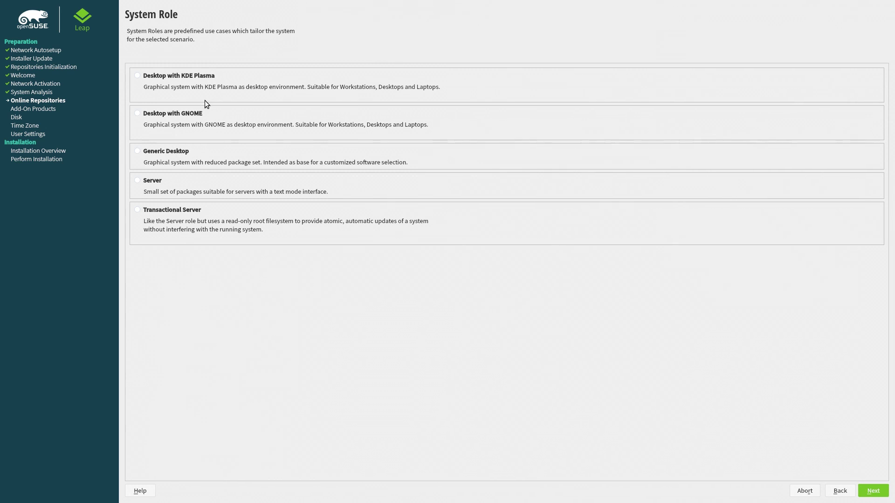
Choose the Desktop with GNOME system role after comparing the other roles, and continue
left_click(202, 76)
left_click(196, 117)
left_click(149, 153)
left_click(152, 182)
left_click(163, 212)
left_click(177, 113)
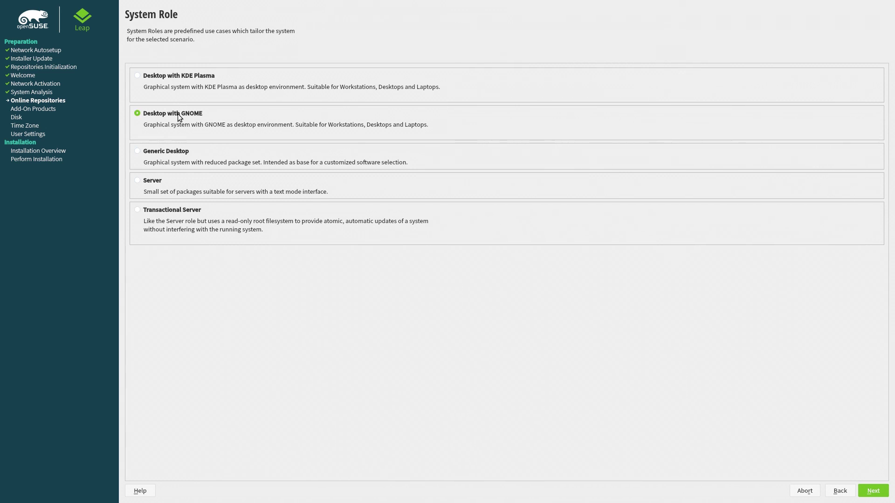
left_click(867, 490)
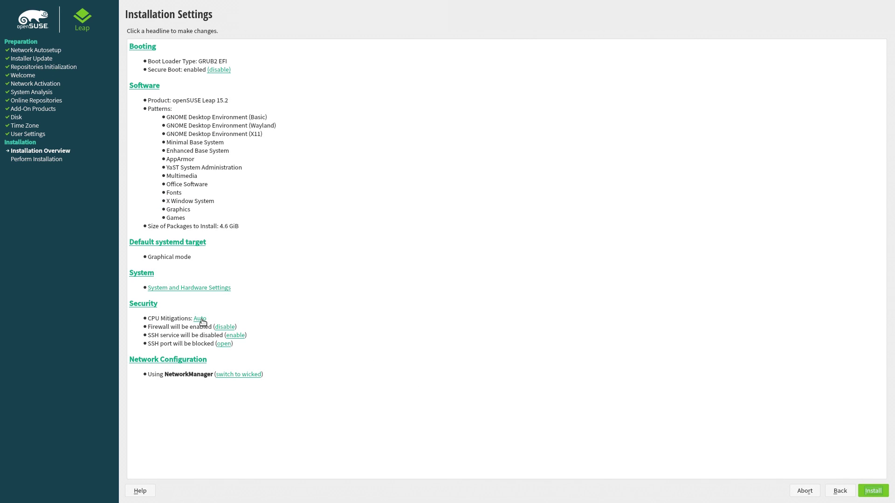
Keep CPU mitigations set to Auto in the boot loader settings
left_click(200, 318)
left_click(71, 114)
left_click(154, 95)
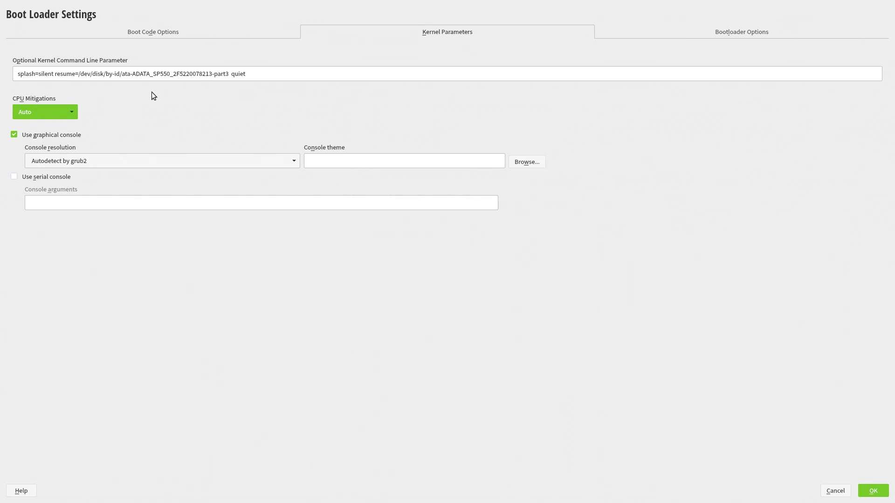
left_click(869, 490)
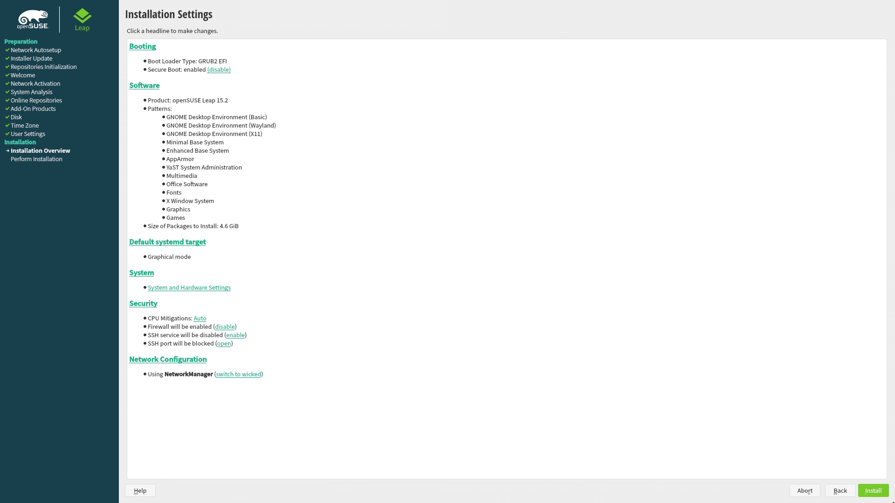
Leave the firewall enabled and start the installation
left_click(230, 329)
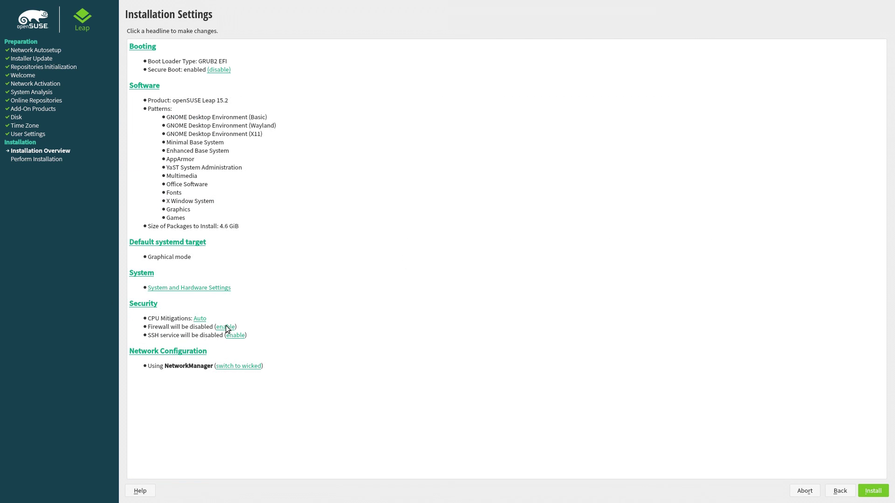
left_click(226, 326)
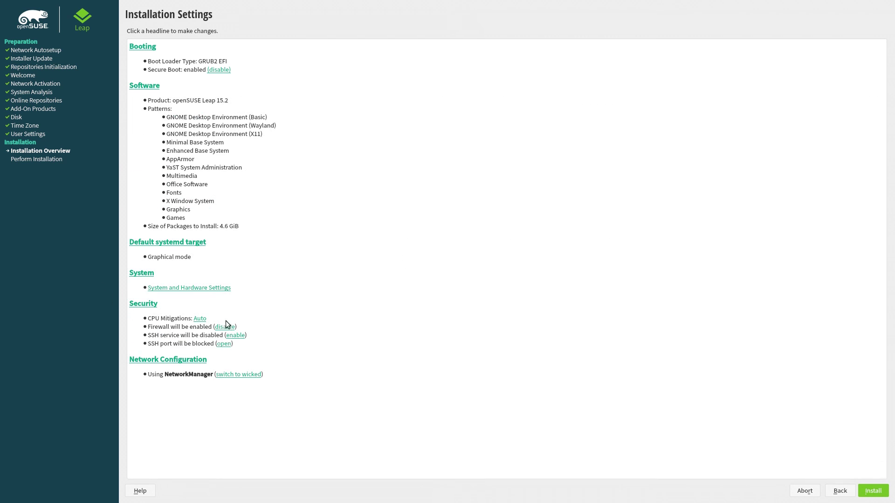
left_click(865, 493)
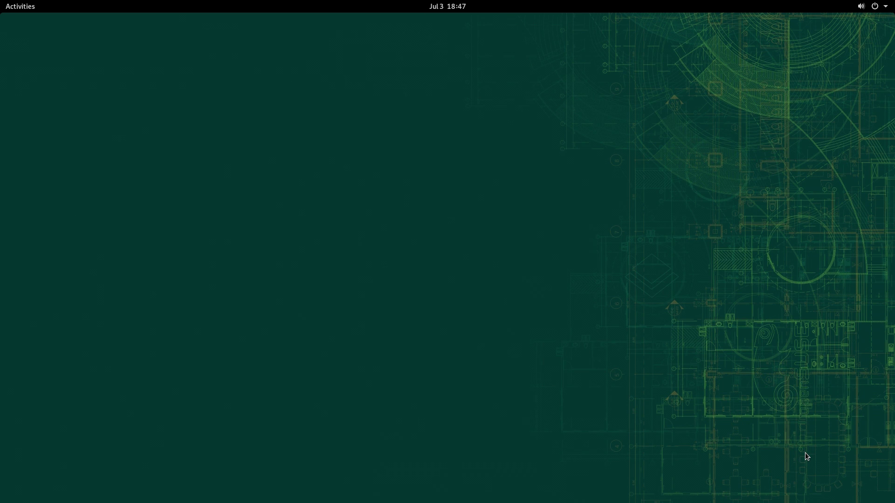
Open Terminal with enlarged text and run df -h
key("super")
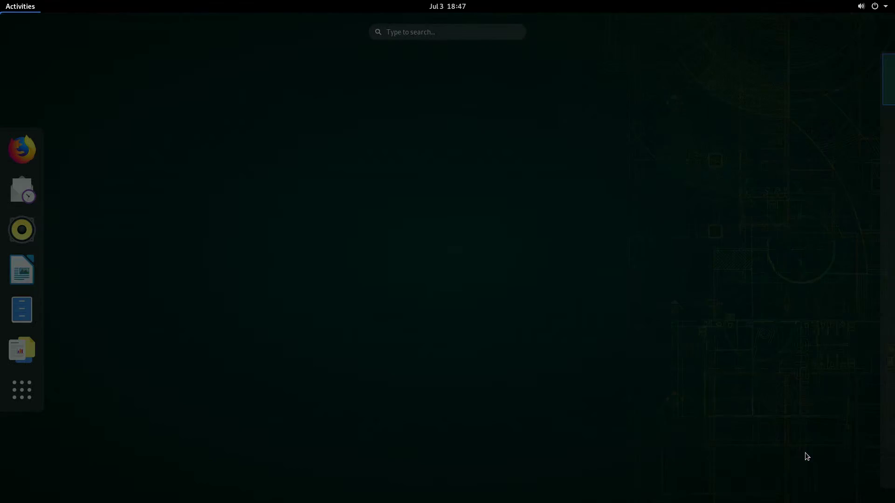
type("term")
key("Return")
key("ctrl+plus")
key("ctrl+plus")
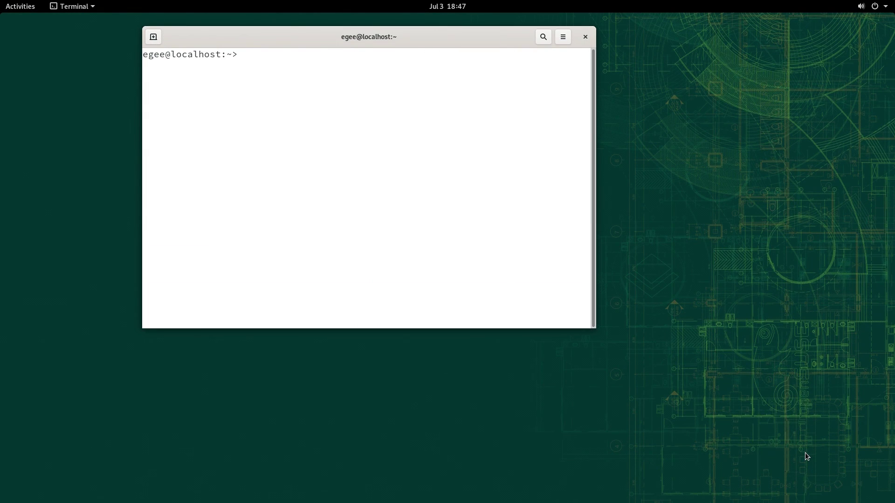
type("df -h")
key("Return")
Run free -h and highlight the 5.1G disk used and 757Mi memory used
type("fre")
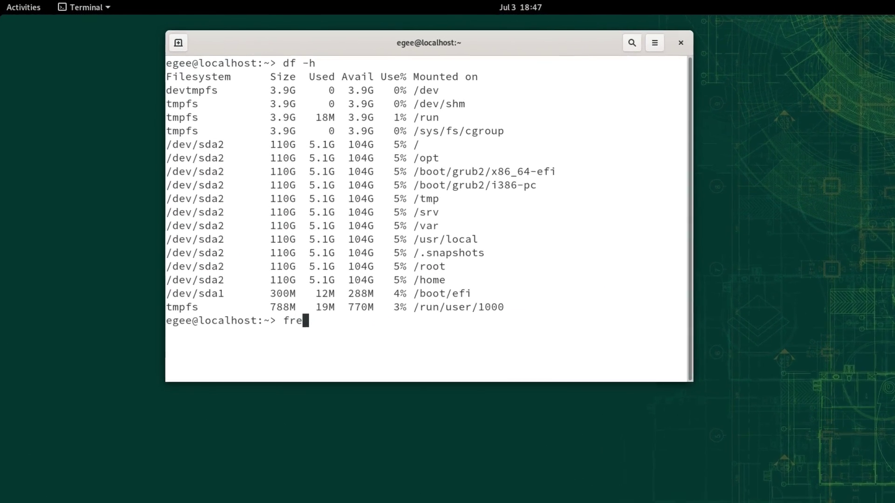
type("e -h")
key("Return")
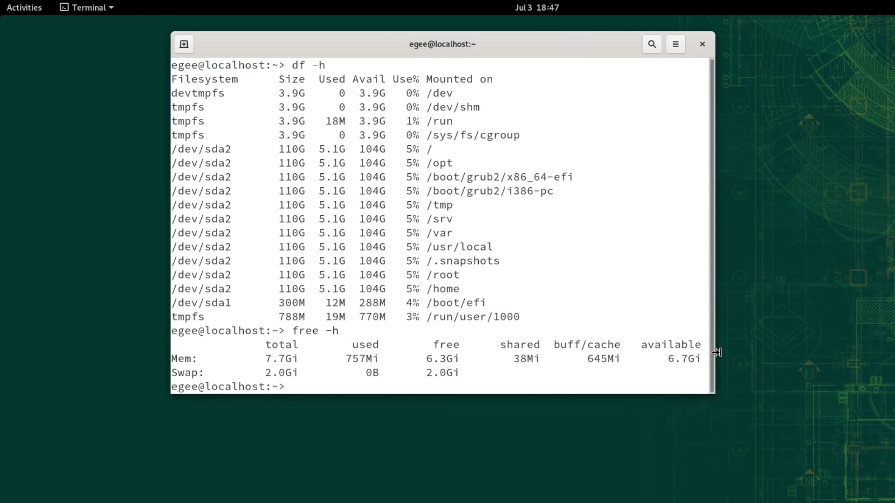
double_click(322, 145)
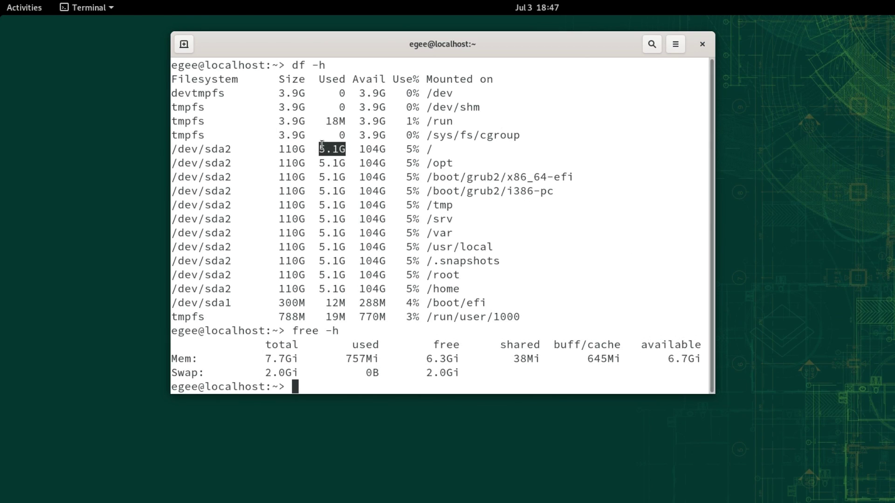
double_click(363, 359)
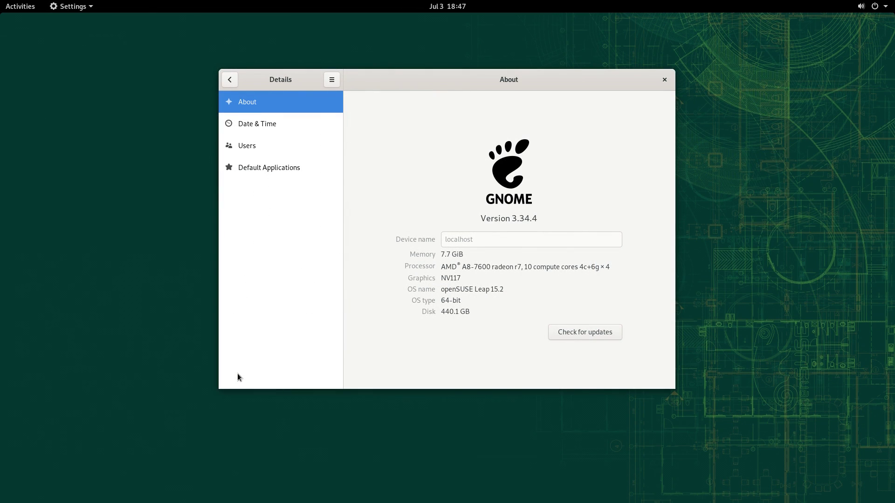
Set Blank Screen to Never in the Power settings
left_click(229, 80)
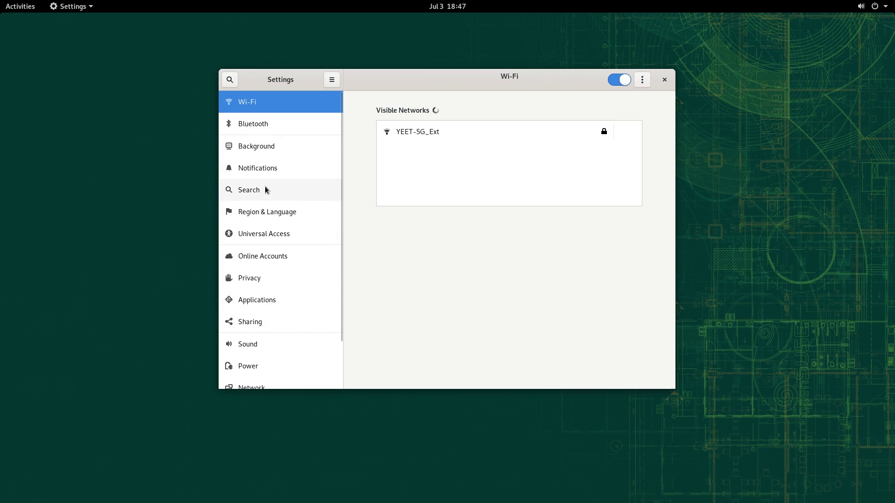
left_click(280, 353)
left_click(273, 364)
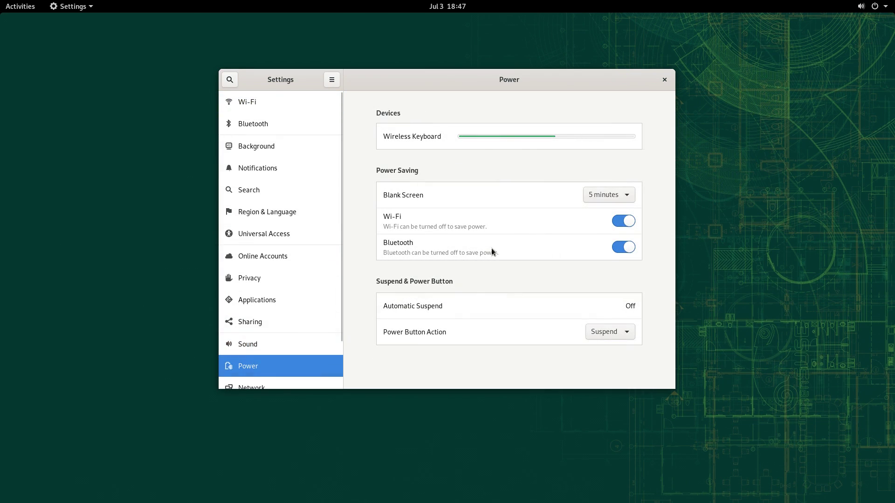
left_click(608, 194)
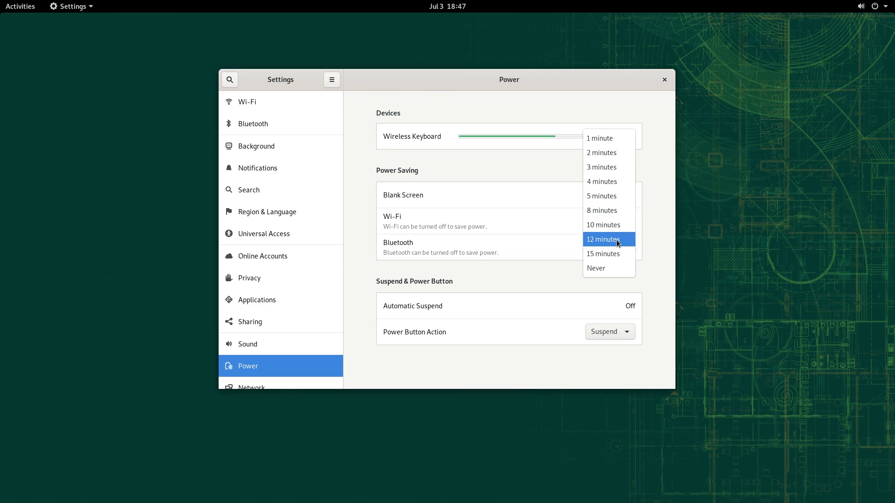
left_click(605, 267)
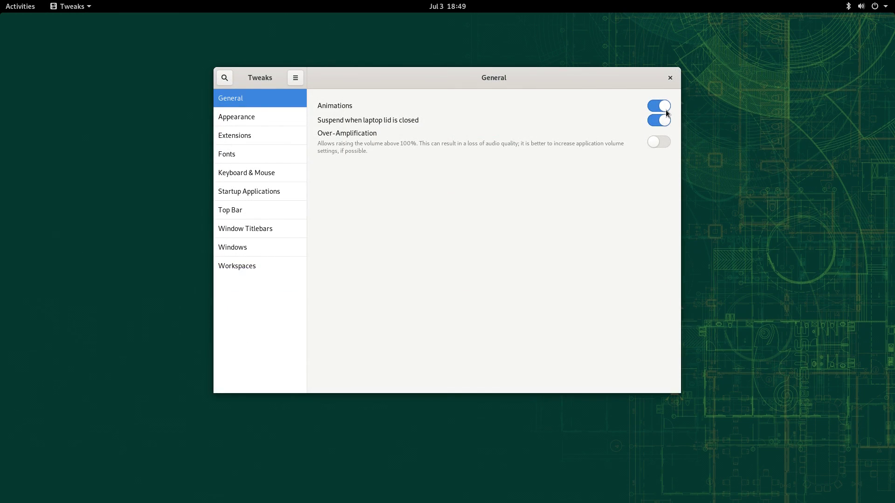
Keep animations on and enable suspend when the laptop lid closes
left_click(666, 108)
key("super")
key("super")
left_click(663, 107)
left_click(667, 121)
Set the application theme to Greybird-Geeko-Dark and the cursor theme to Whiteglass
left_click(258, 120)
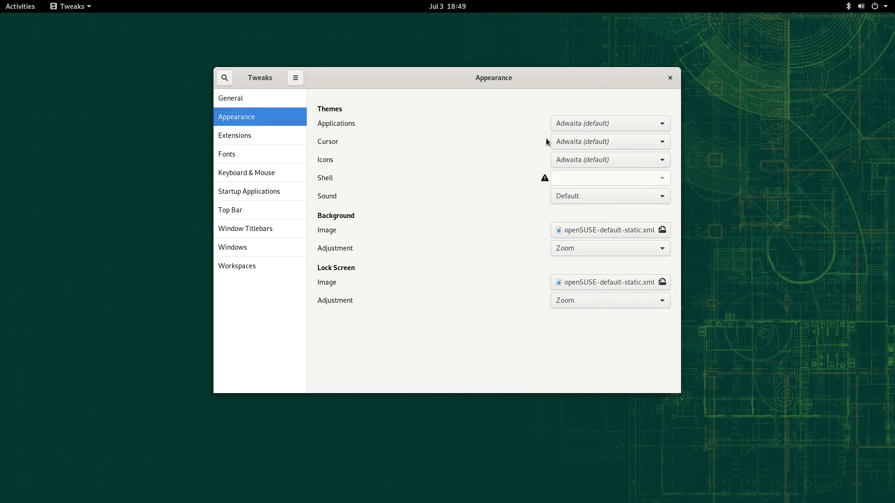
left_click(578, 125)
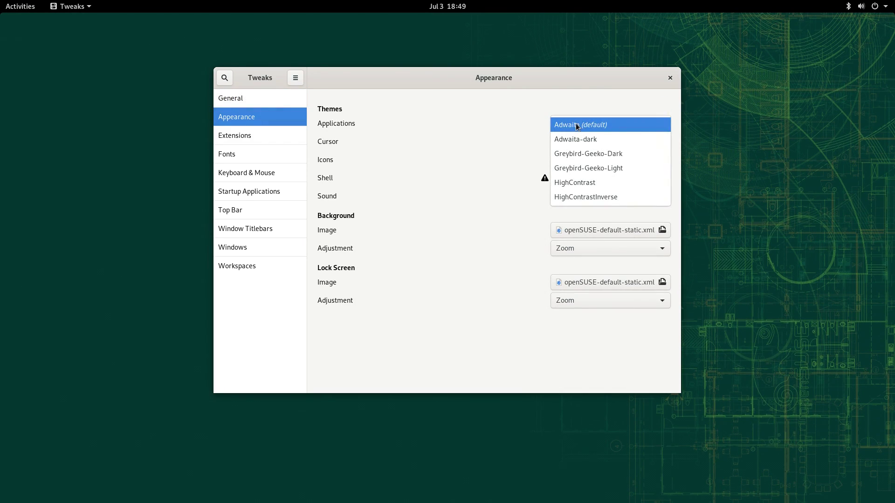
left_click(603, 154)
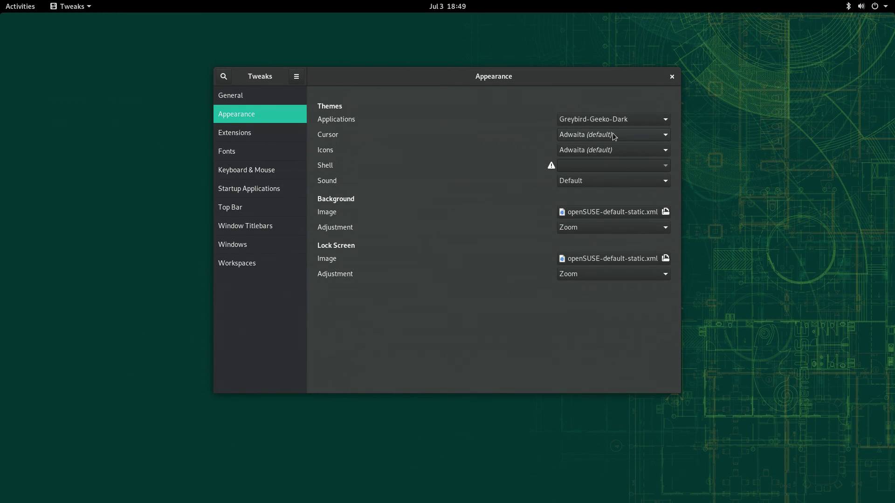
left_click(614, 136)
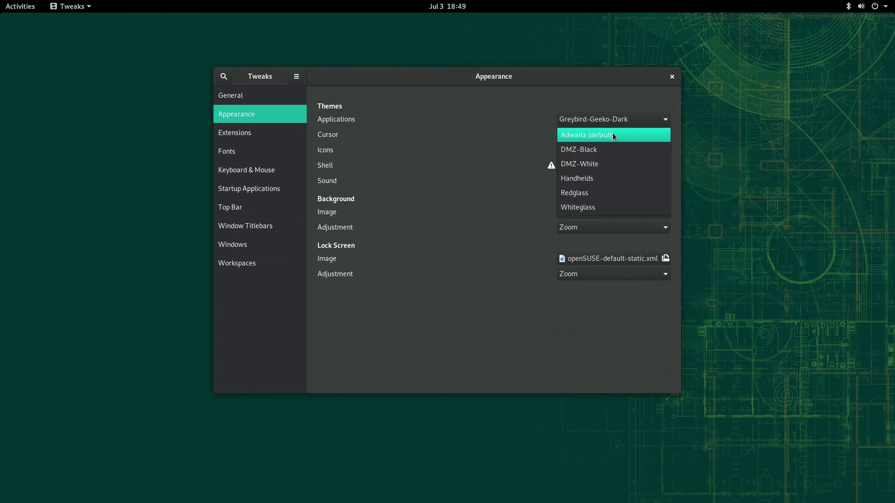
left_click(589, 178)
left_click(592, 136)
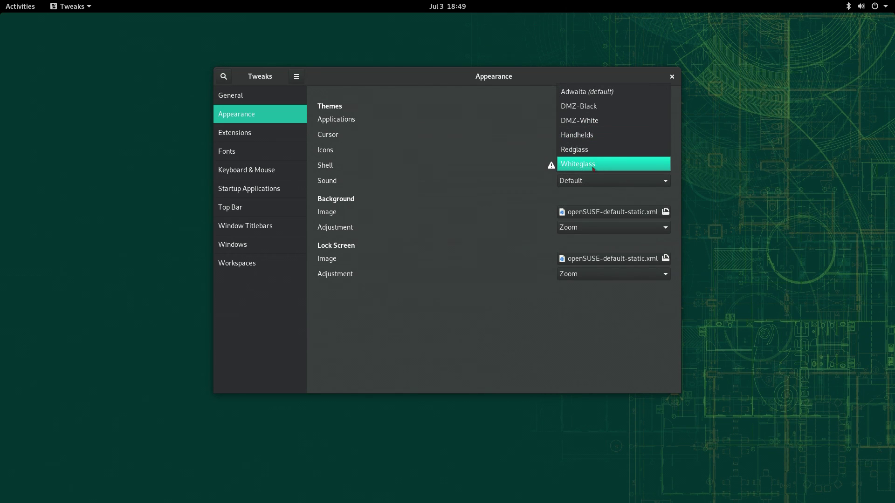
left_click(592, 166)
Try the Gnome icon theme, then restore the default Adwaita icons
left_click(585, 148)
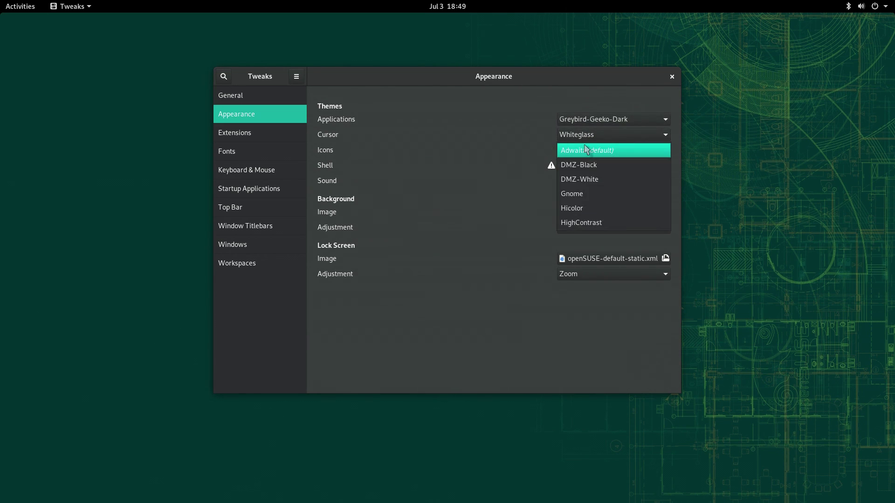
left_click(588, 193)
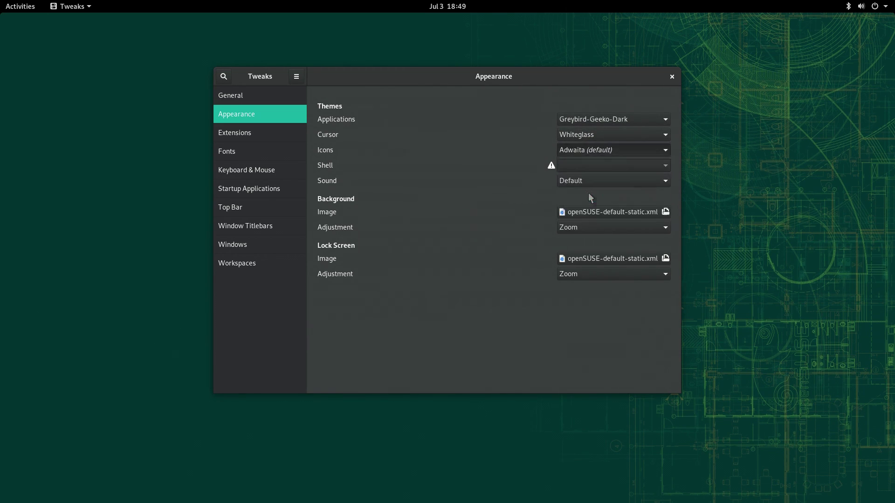
left_click(595, 149)
left_click(585, 106)
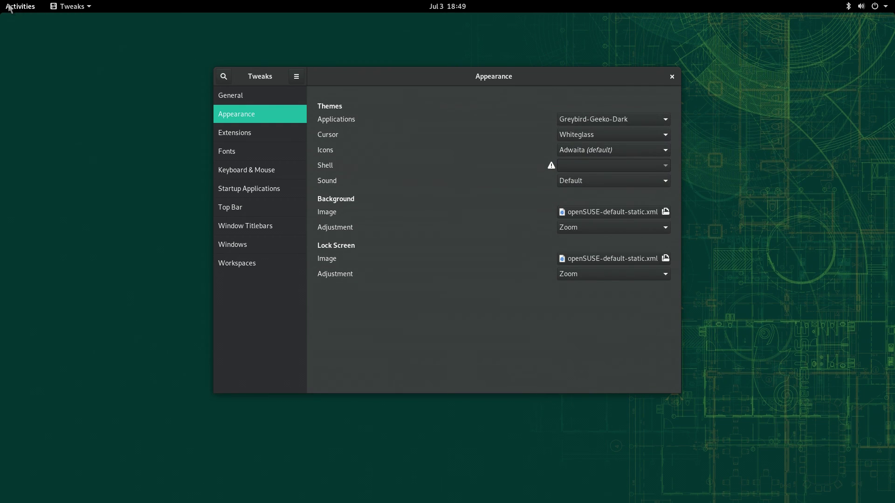
mouse_move(4, 4)
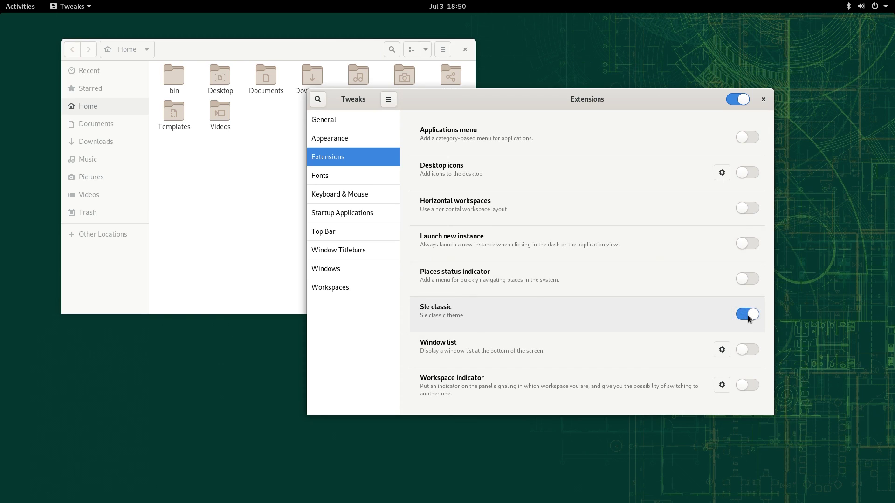
left_click(338, 125)
left_click(338, 133)
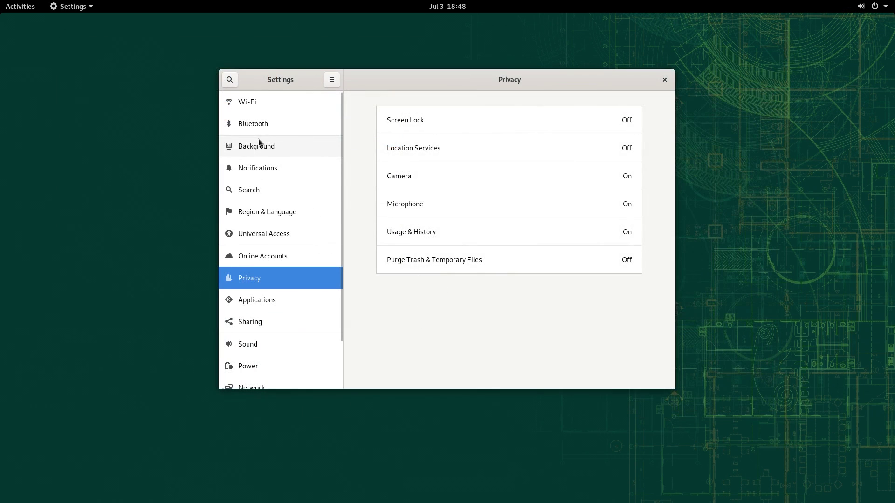
Apply the third wallpaper to both the desktop and the lock screen
left_click(260, 144)
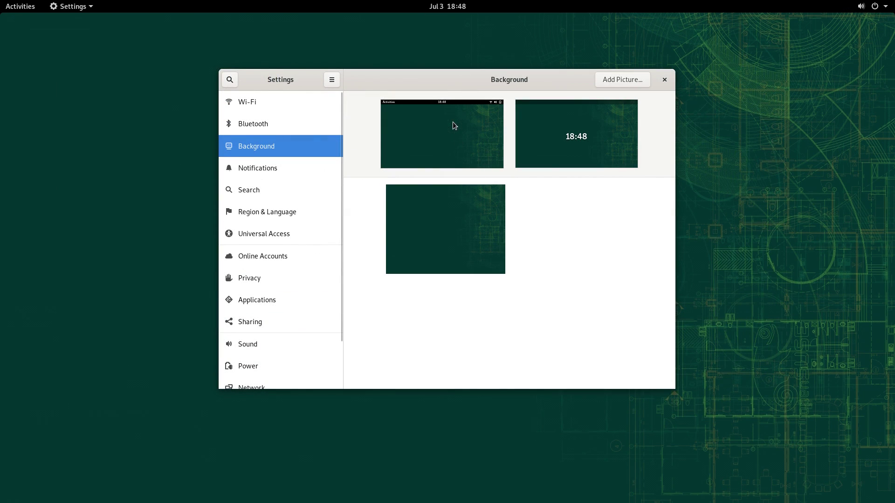
left_click(468, 214)
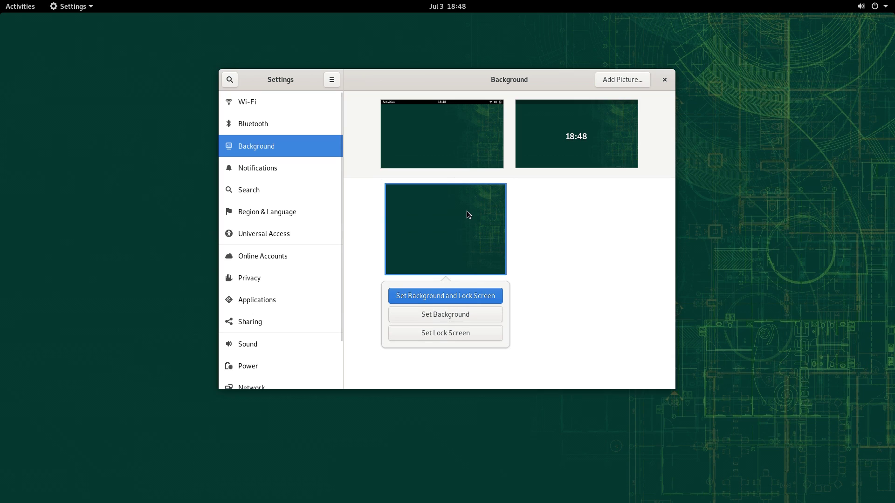
left_click(452, 295)
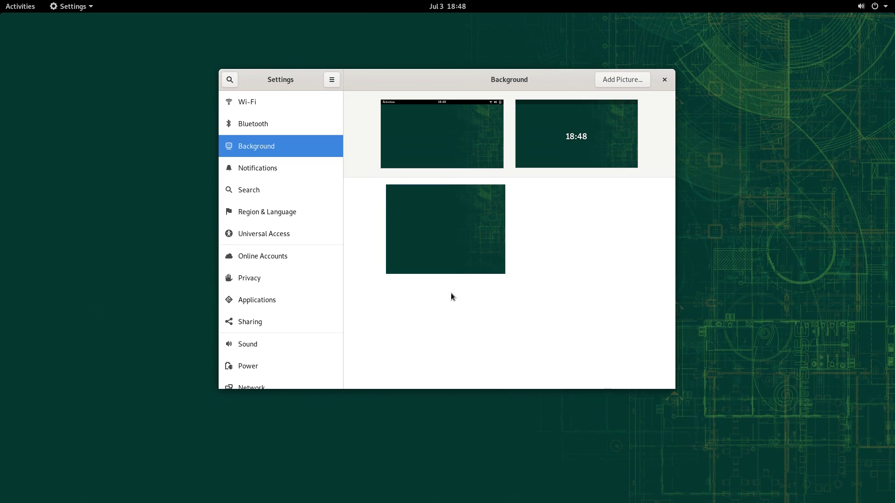
Connect the Galaxy S8 over Bluetooth, confirm the pairing PIN, and verify it in the status menu
key("Up")
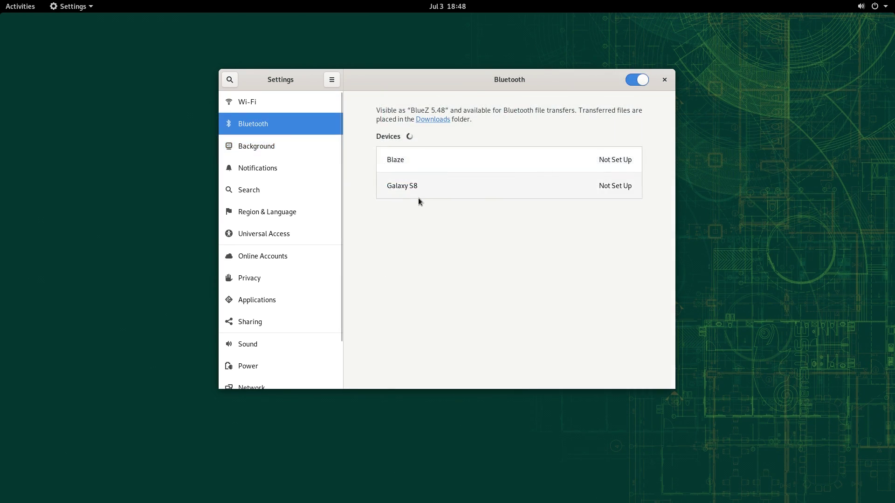
left_click(418, 183)
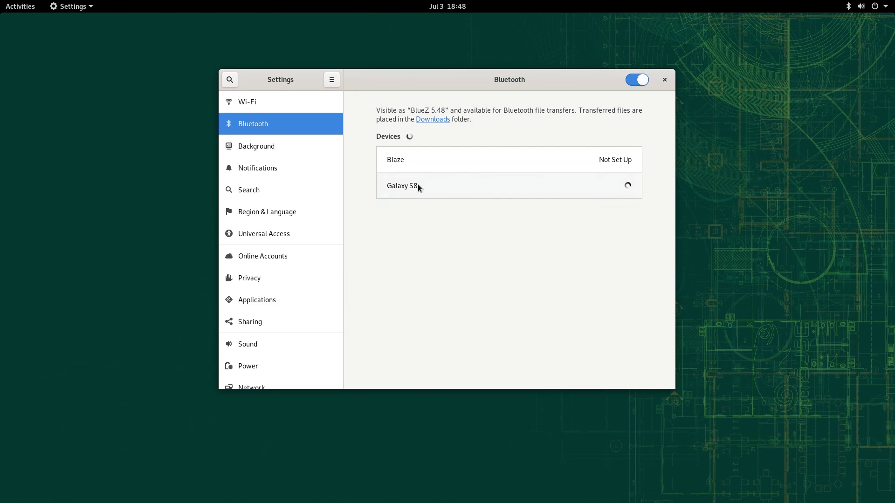
left_click(525, 187)
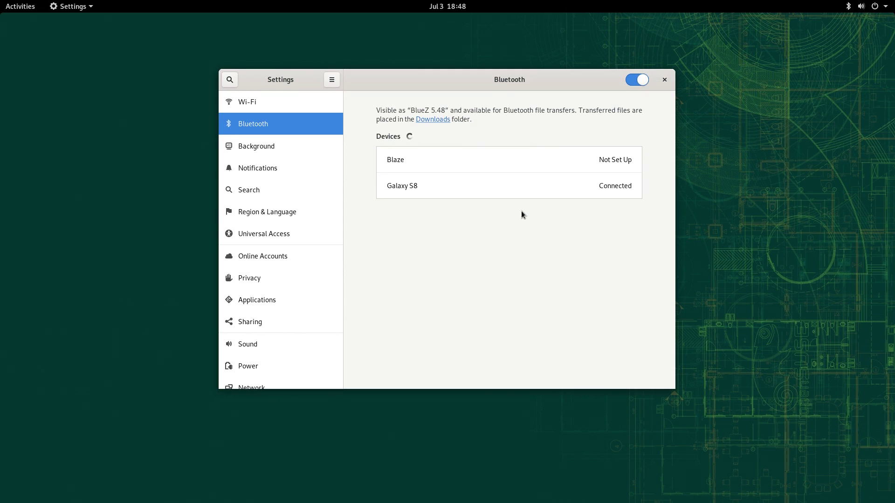
left_click(851, 10)
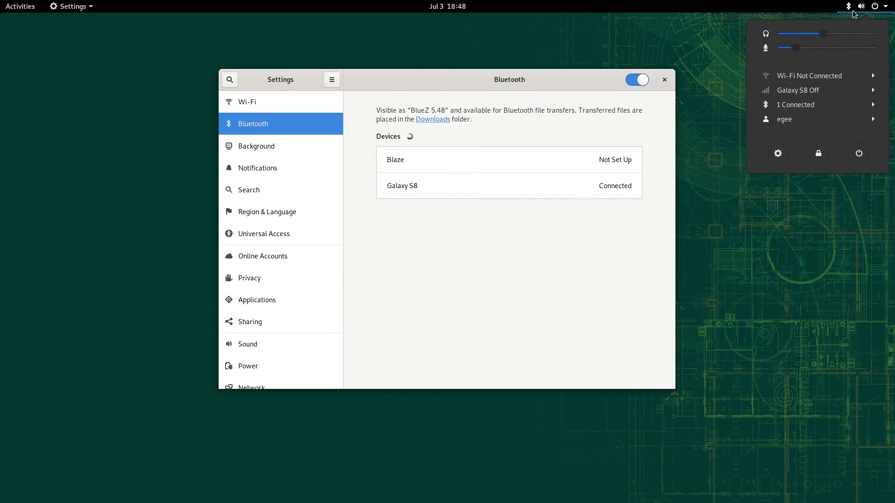
left_click(862, 110)
left_click(847, 107)
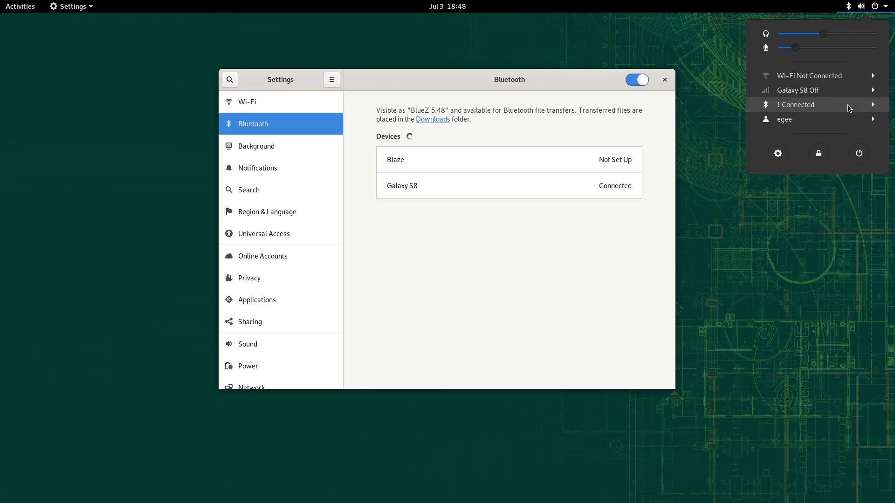
left_click(550, 249)
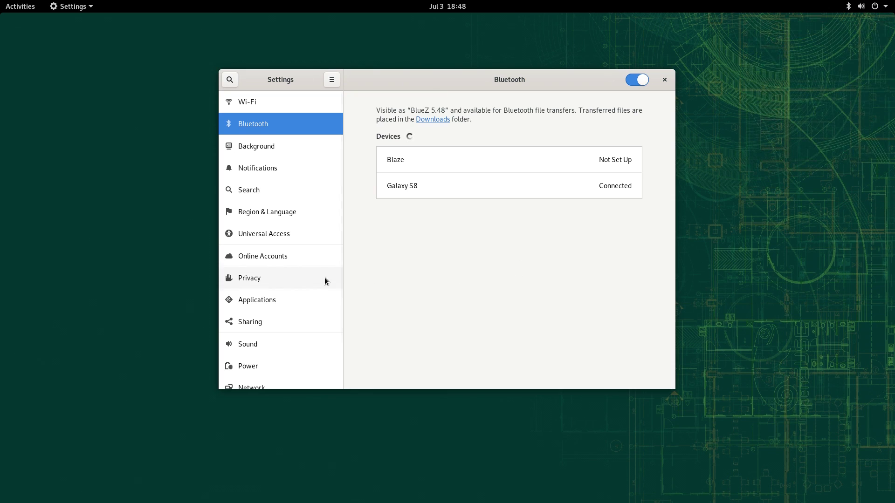
scroll(270, 345, "down", 2)
left_click(262, 359)
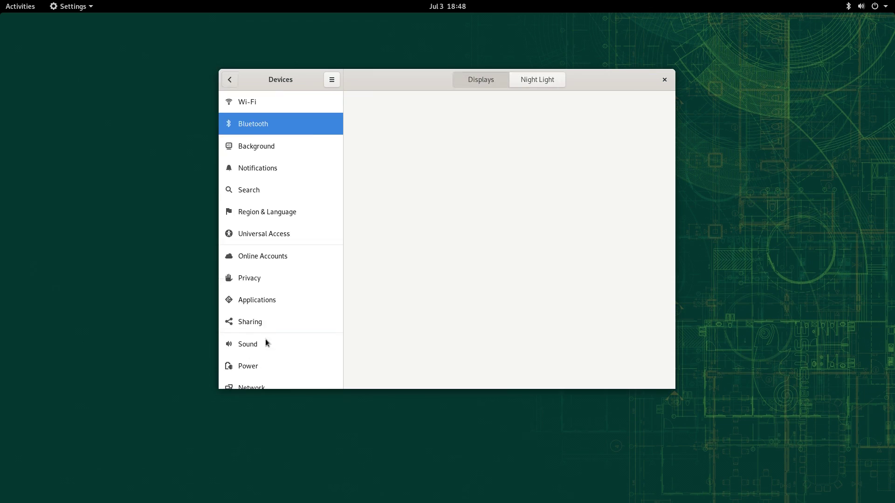
Unlock Printers and start adding a printer; the search finds no printers
left_click(256, 173)
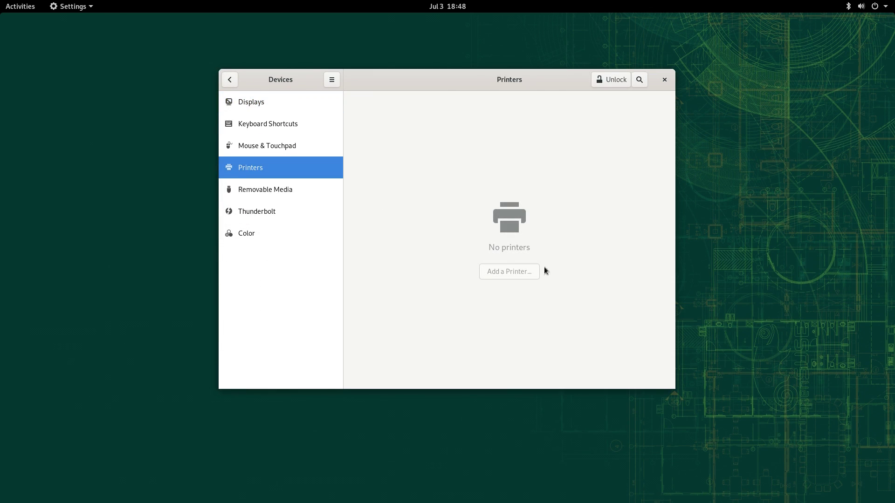
left_click(615, 80)
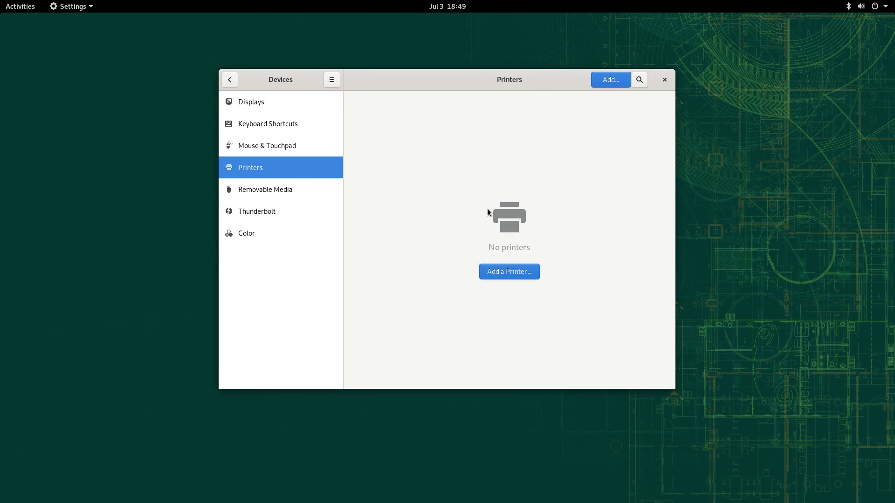
left_click(503, 274)
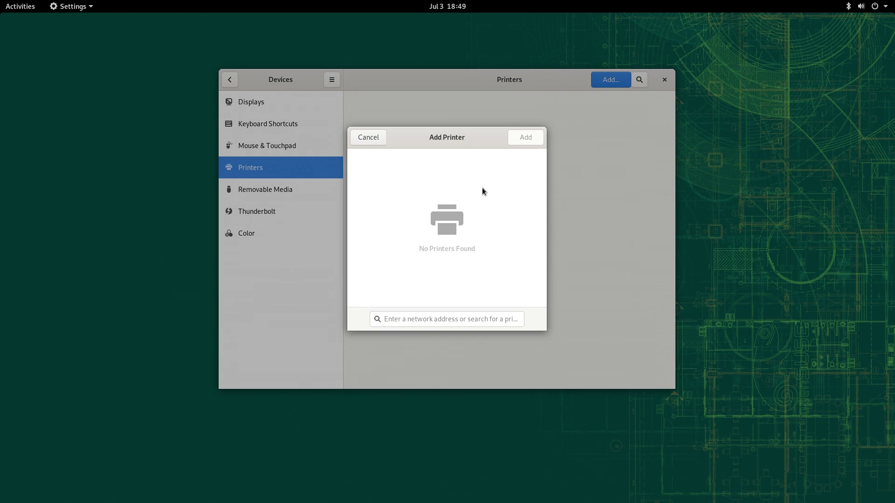
left_click(443, 318)
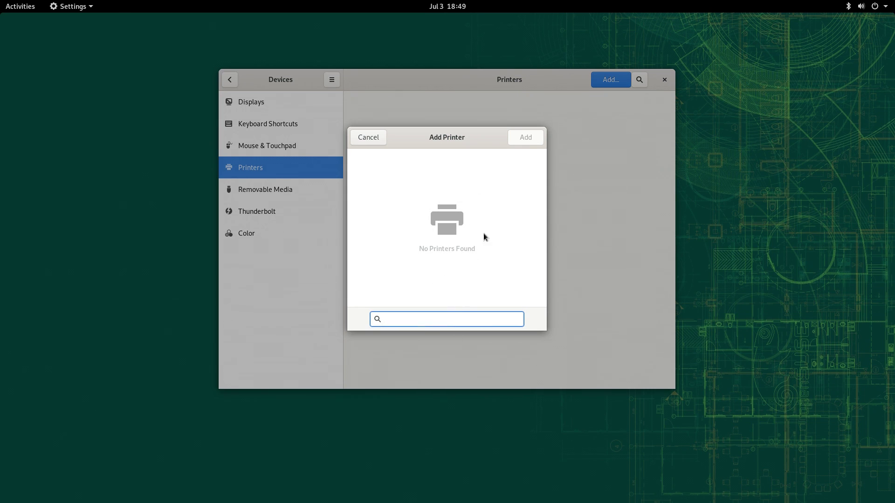
Cancel the printer dialog, open YaST Mail Server, and set outgoing TLS encryption to Use
left_click(369, 138)
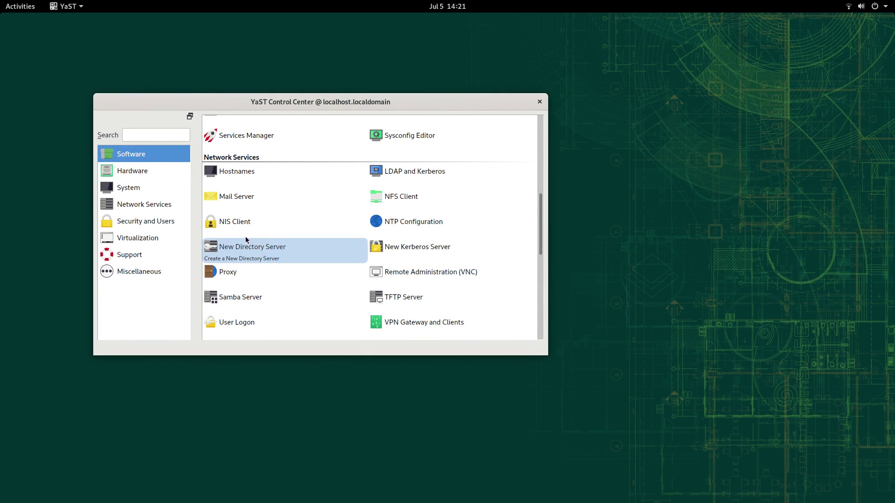
left_click(253, 197)
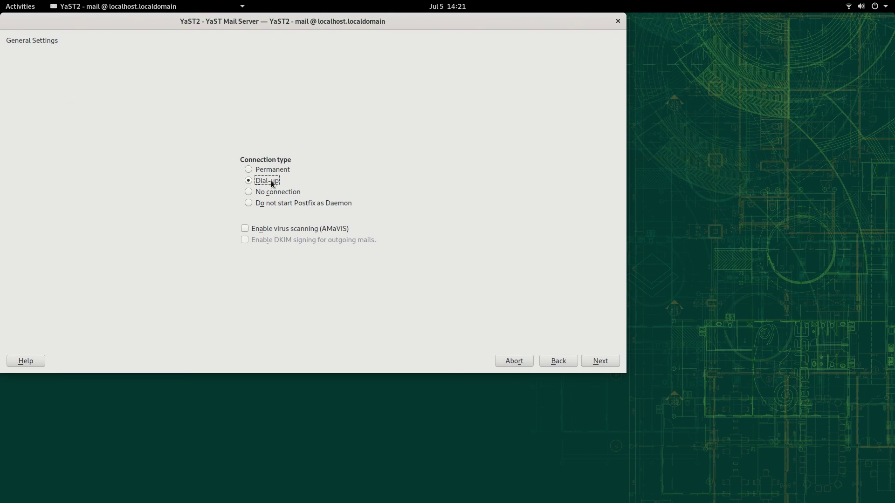
left_click(593, 366)
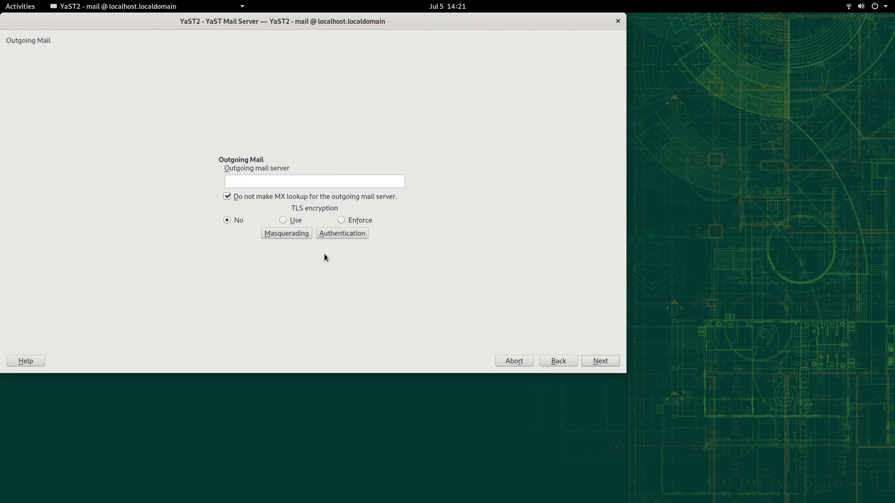
left_click(284, 219)
Open Software Management from the Software modules of text-mode YaST
left_click(288, 179)
type("local")
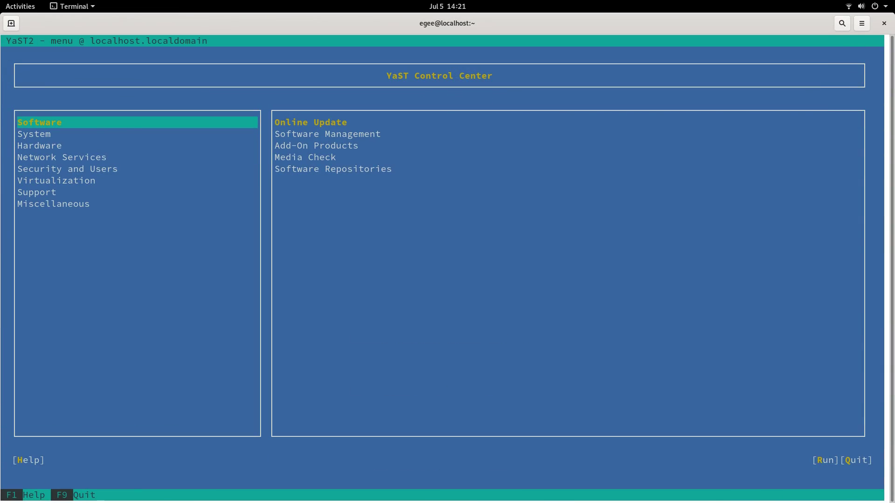
key("Down")
key("Up")
key("Tab")
key("Down")
key("Down")
key("Return")
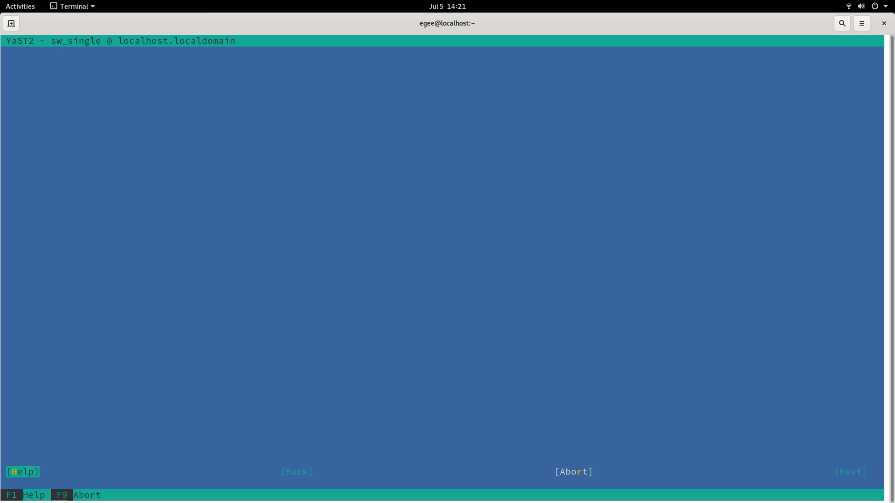
Search packages for 'libretro' and page through the 45 results to the end
type("libre")
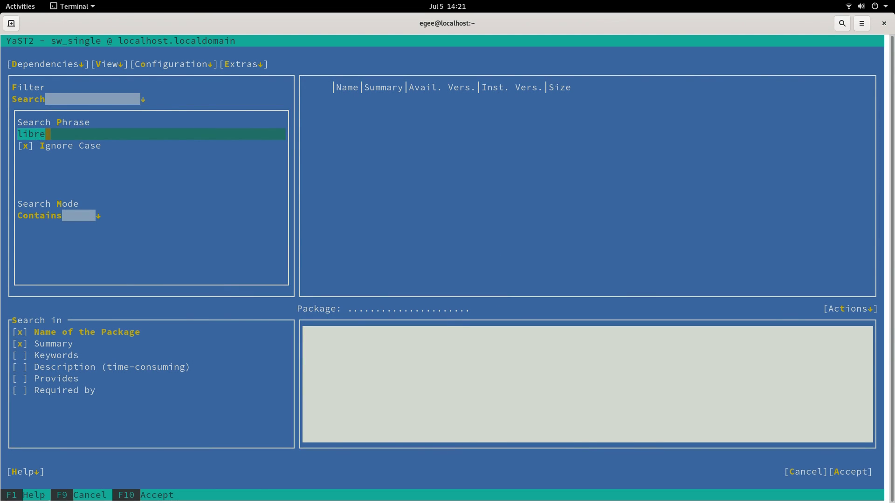
type("tro")
key("Return")
key("Down")
key("Down")
key("Down")
key("Down")
key("Down")
key("Down")
key("Down")
key("Page_Down")
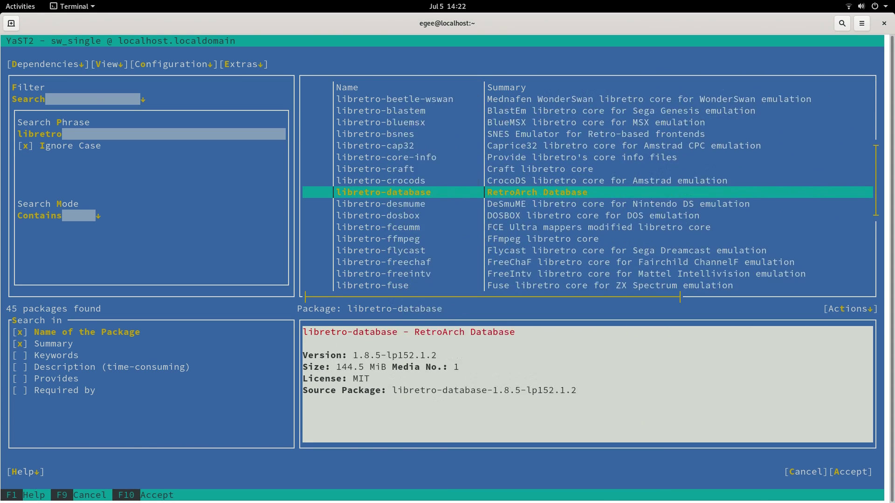
key("Page_Down")
key("Page_Down")
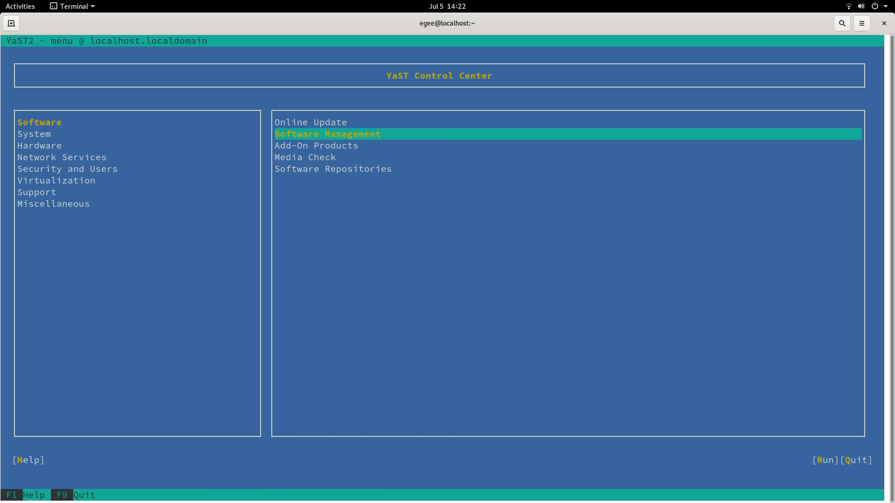
Open System > Boot Loader, keeping GRUB2 for EFI as the boot loader type
key("shift+Tab")
key("Down")
key("Tab")
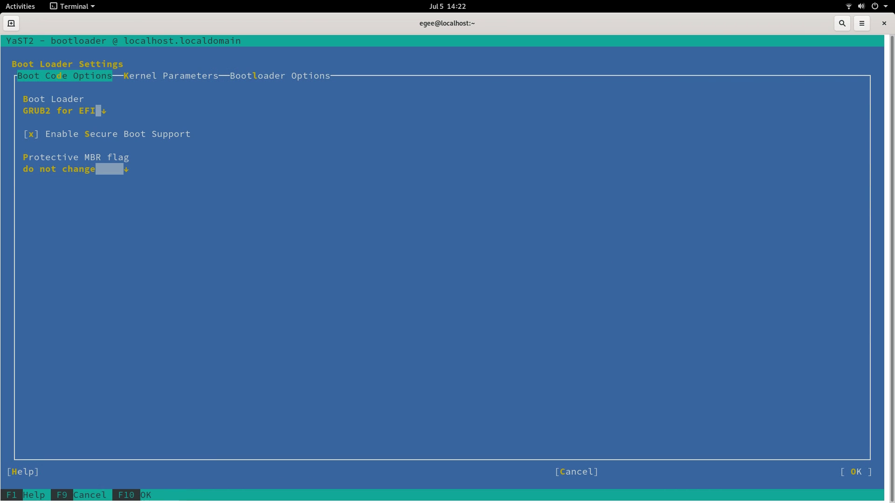
key("Tab")
key("Return")
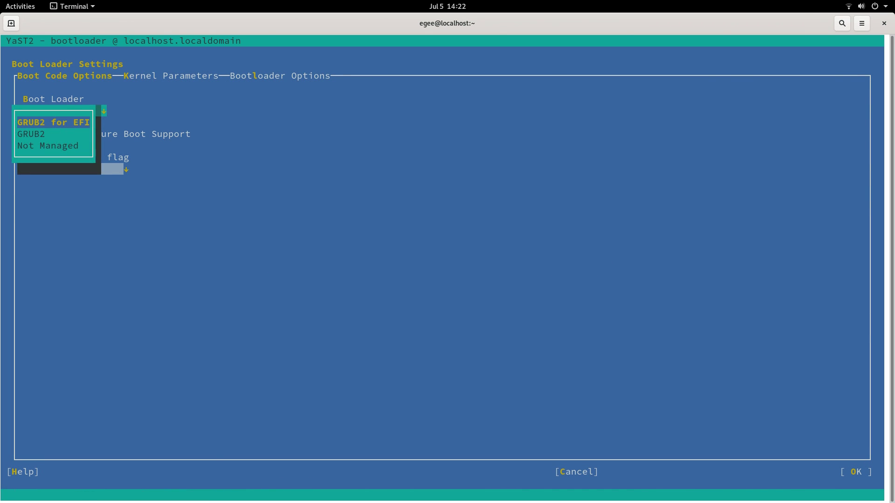
key("Return")
key("Return")
key("Return")
Disable Secure Boot support, set the protective MBR flag to remove, and save
key("Tab")
key("Tab")
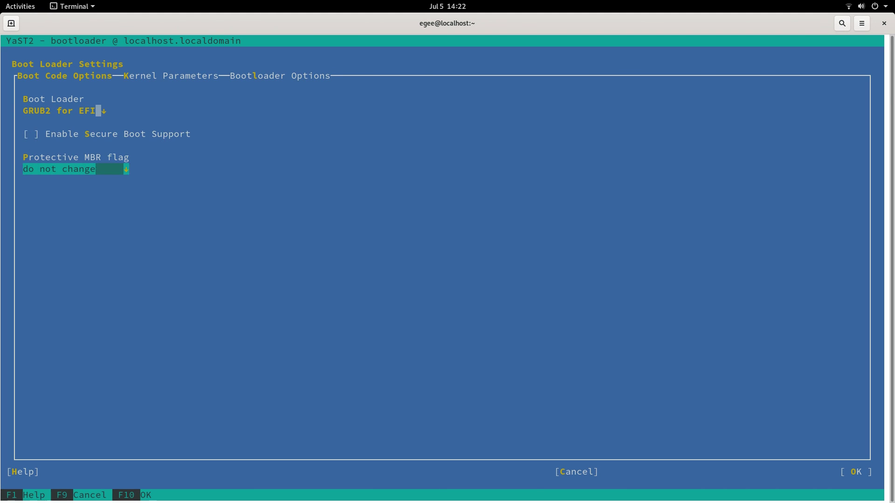
key("Return")
key("Up")
key("Return")
key("Tab")
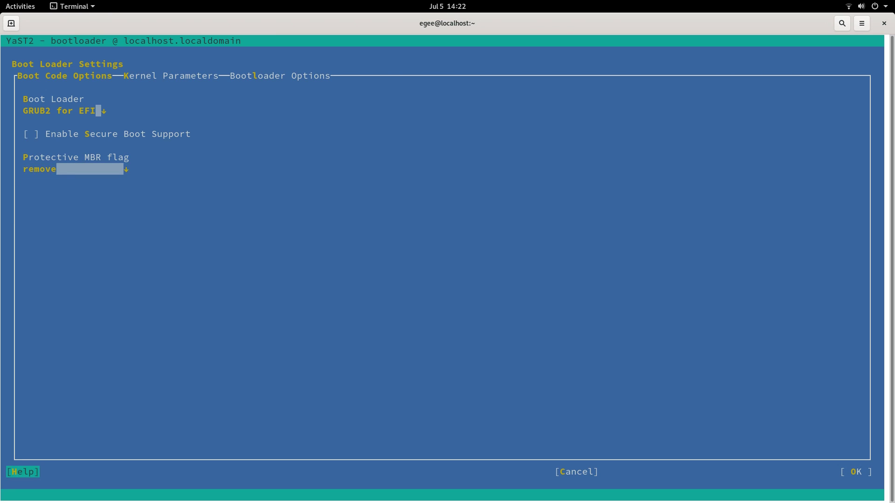
key("Tab")
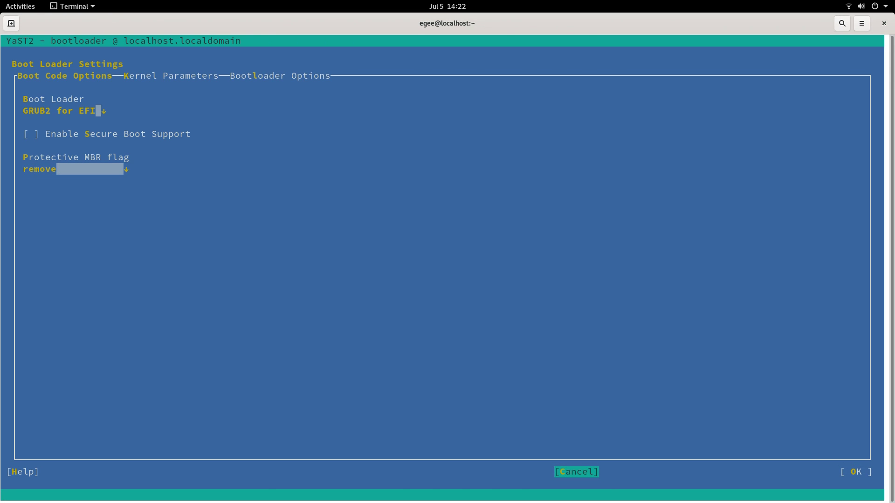
key("Tab")
key("Return")
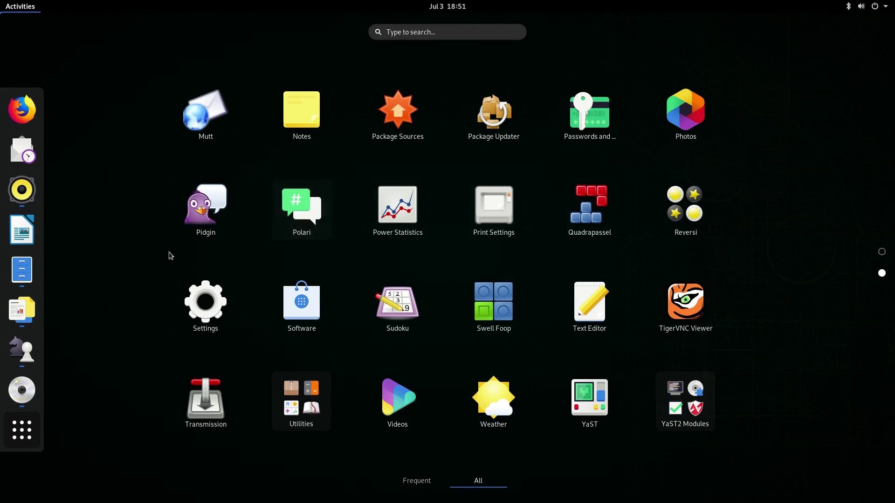
Launch Pidgin, then Maps from Show Applications, and enter the Wi-Fi network password
left_click(202, 223)
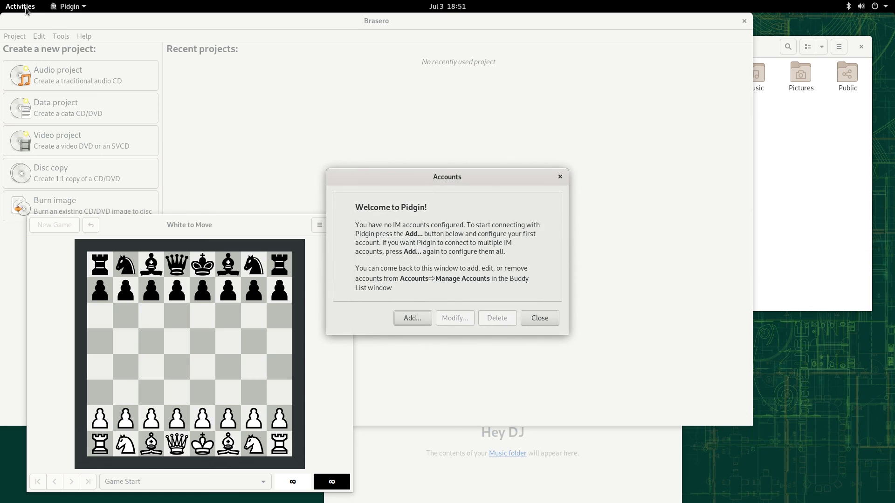
left_click(20, 7)
left_click(20, 459)
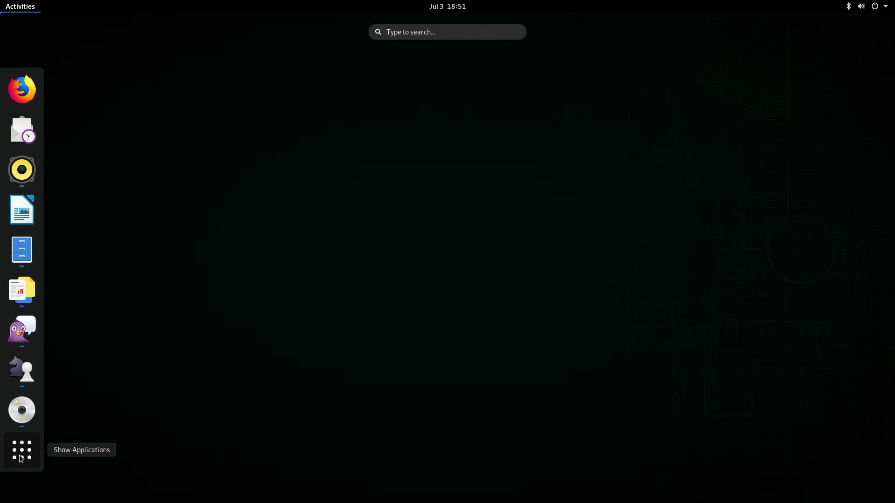
scroll(525, 252, "down", 1)
scroll(547, 248, "up", 1)
left_click(493, 418)
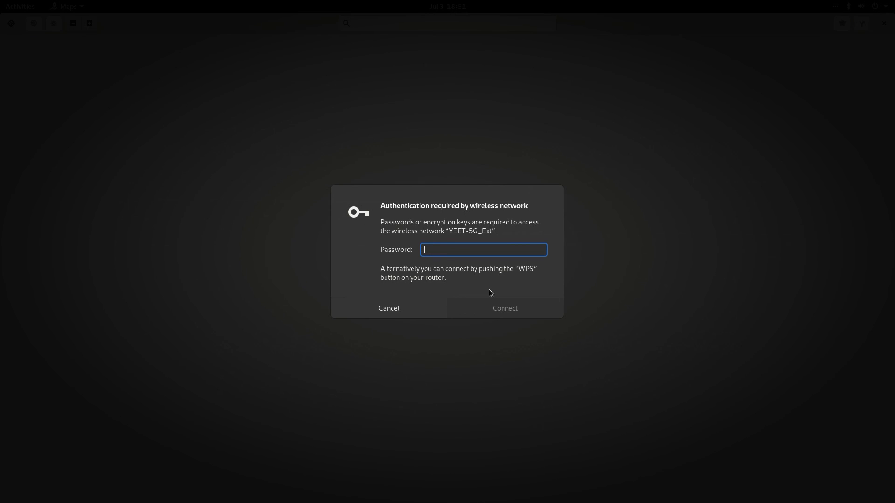
type("•••••••••••")
key("Return")
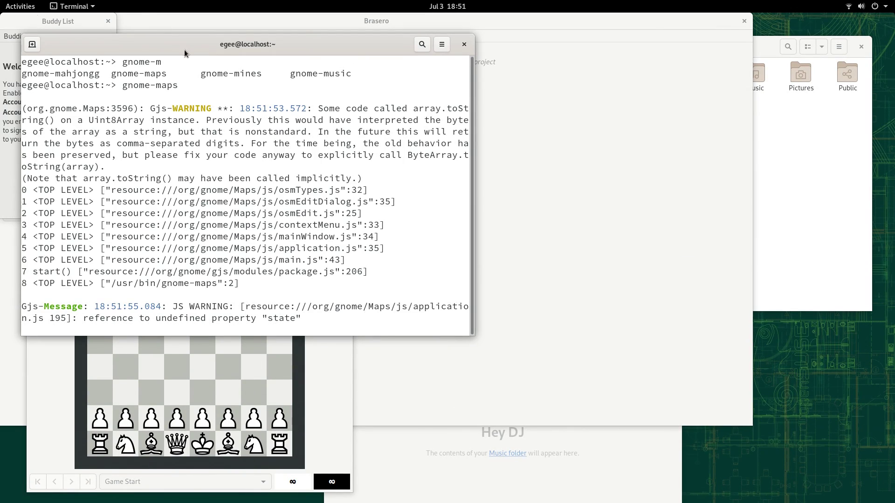
Widen the terminal window so the gnome-maps warning lines fit
left_click_drag(474, 158, 812, 190)
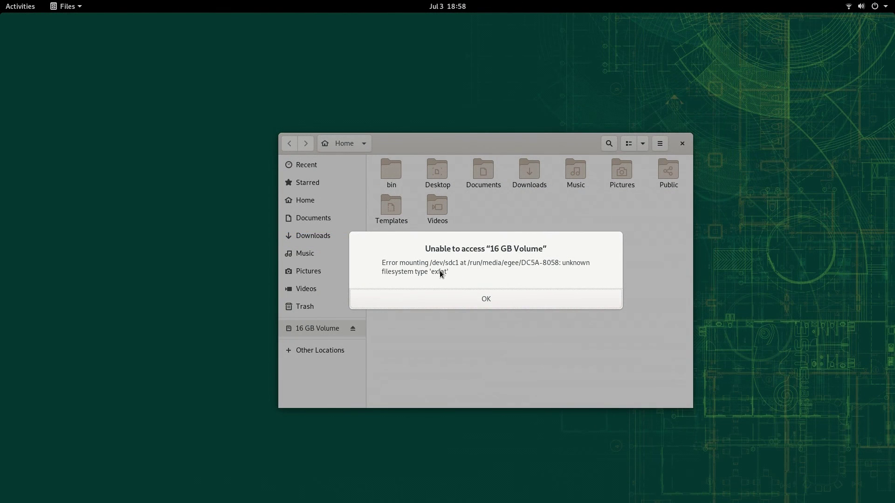
Dismiss the exFAT error and unlock the encrypted 320 GB disk with its passphrase
left_click(465, 298)
left_click(319, 349)
left_click(426, 209)
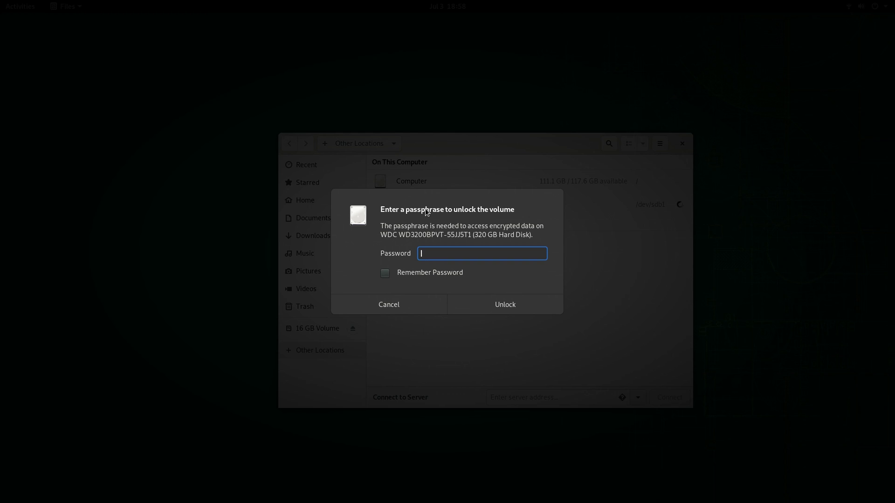
type("•••")
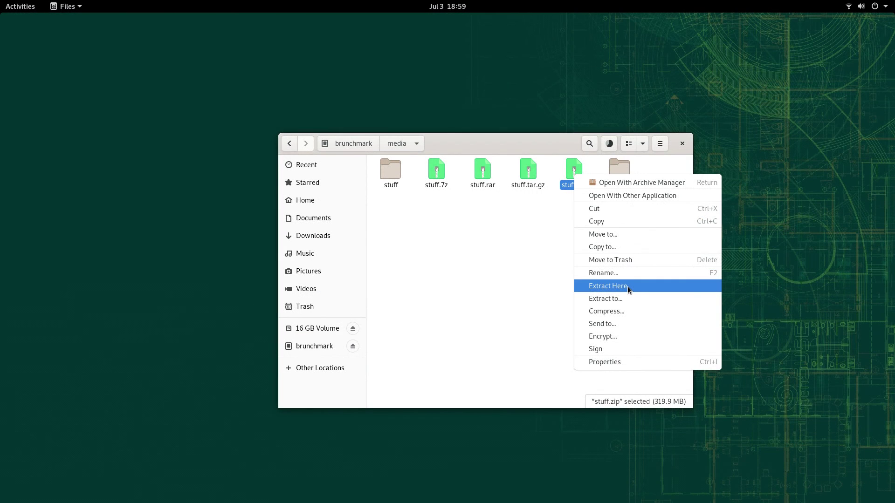
Extract stuff.zip in place, open stuff.rar, and select its .ac3 audio file
left_click(627, 286)
double_click(473, 178)
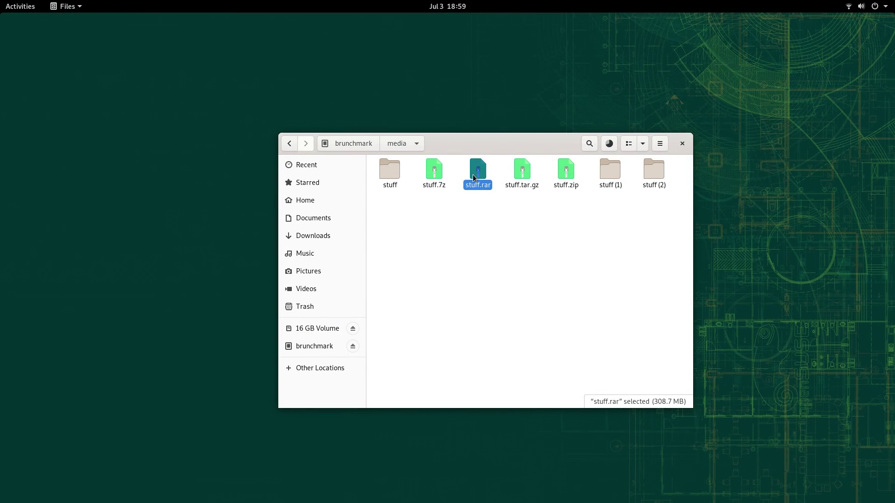
left_click_drag(156, 21, 181, 68)
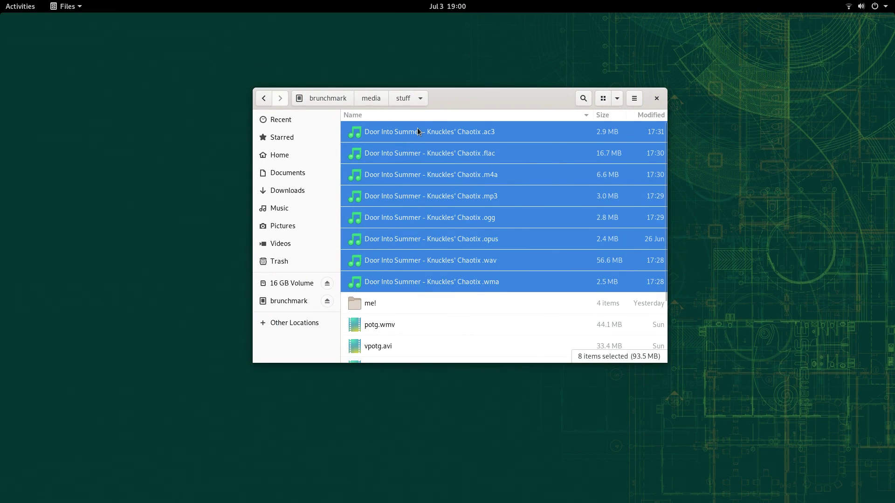
left_click(394, 131)
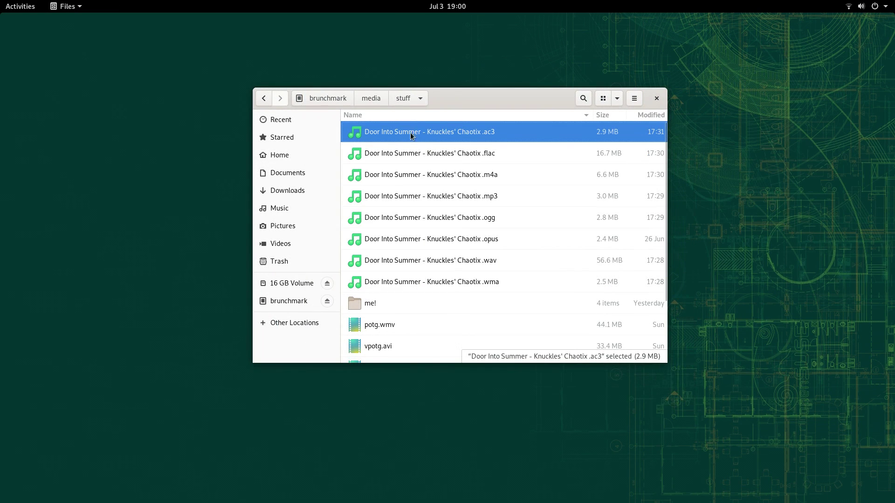
Launch the Videos player from all applications, then return to the Files window
left_click(18, 6)
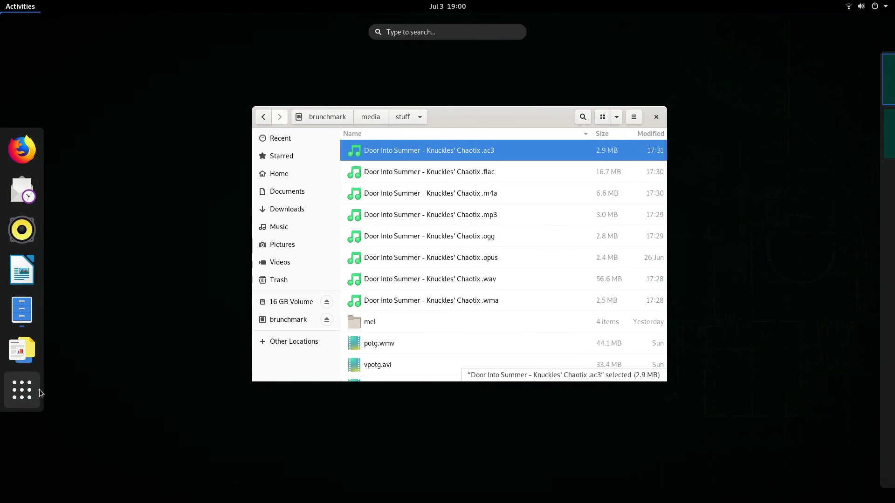
left_click(24, 391)
scroll(329, 301, "down", 1)
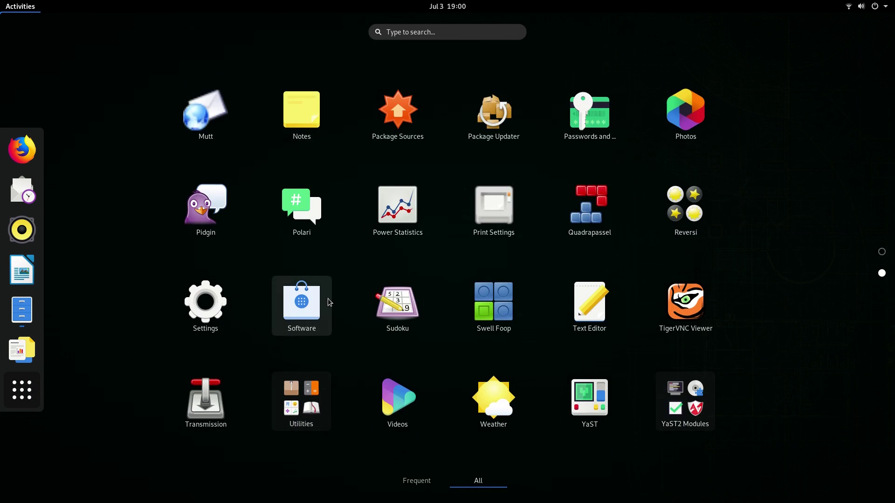
left_click(397, 404)
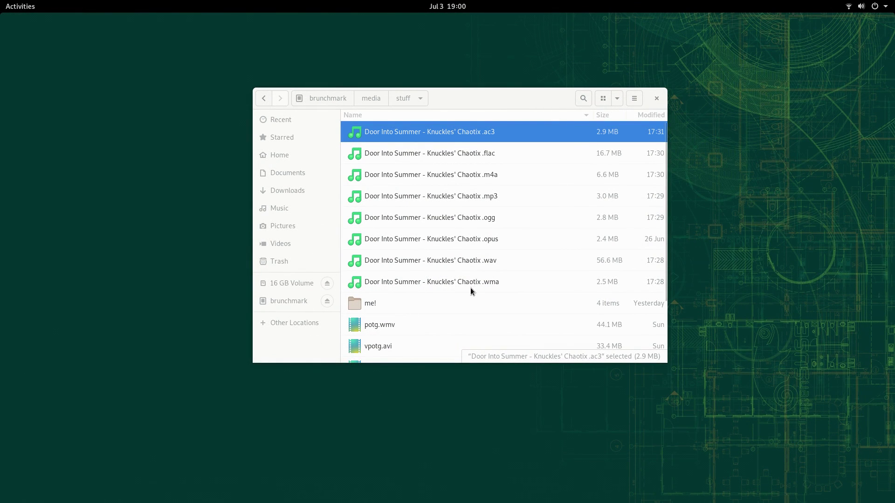
left_click(469, 107)
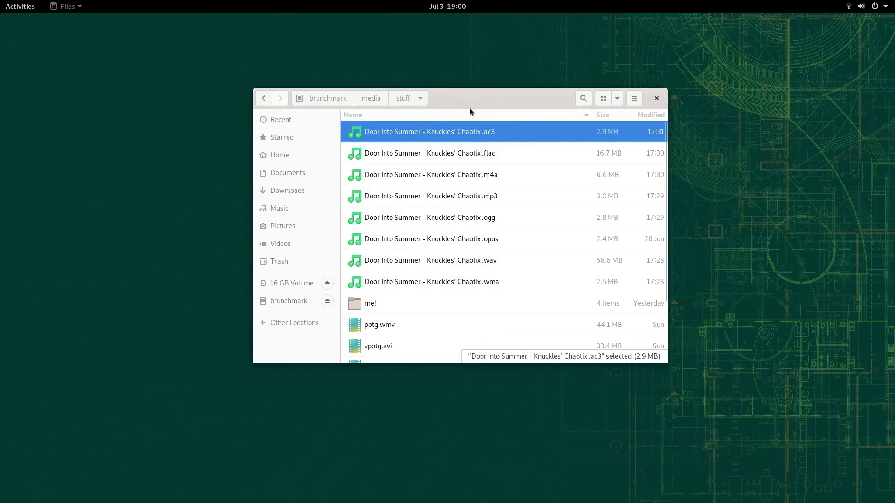
Launch Software Repositories via an Activities search for 'repo' and view the Community Repositories list
left_click(21, 6)
type("repo")
key("Return")
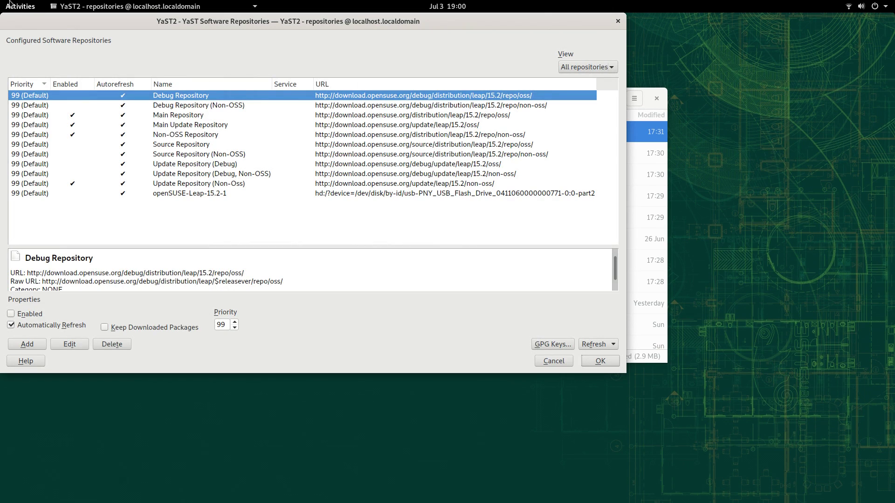
left_click(28, 344)
left_click(240, 120)
left_click(590, 360)
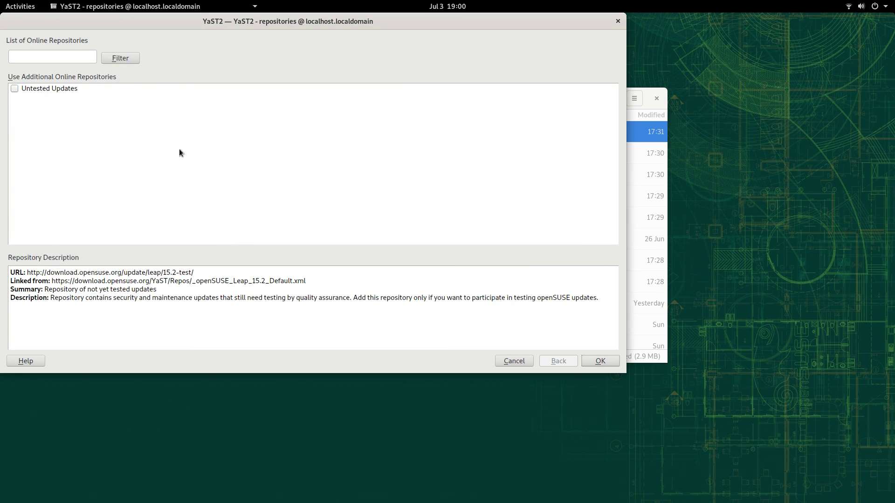
Add the NVIDIA Leap 15.2 repository with sudo zypper addrepo and the root password
type("sudo")
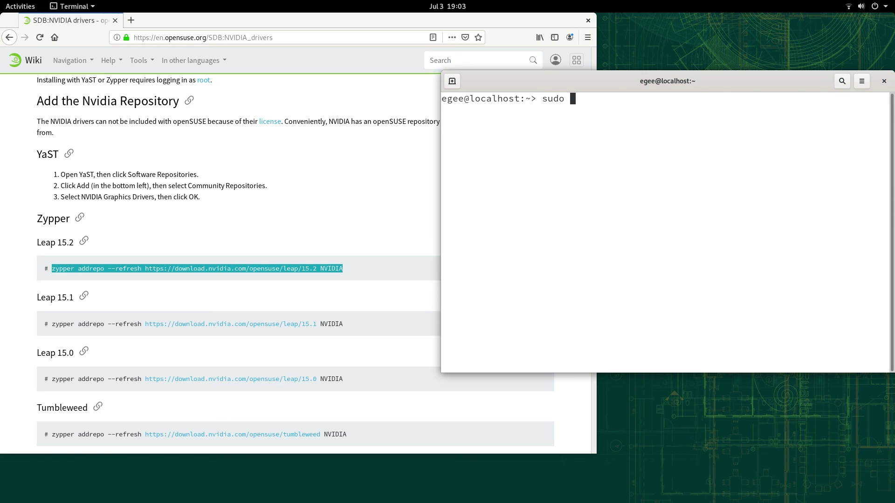
key("ctrl+shift+v")
key("Return")
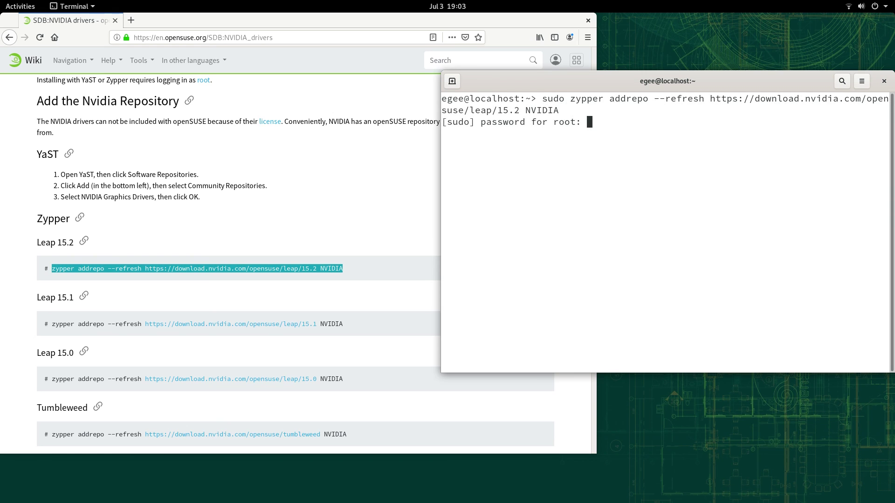
key("Return")
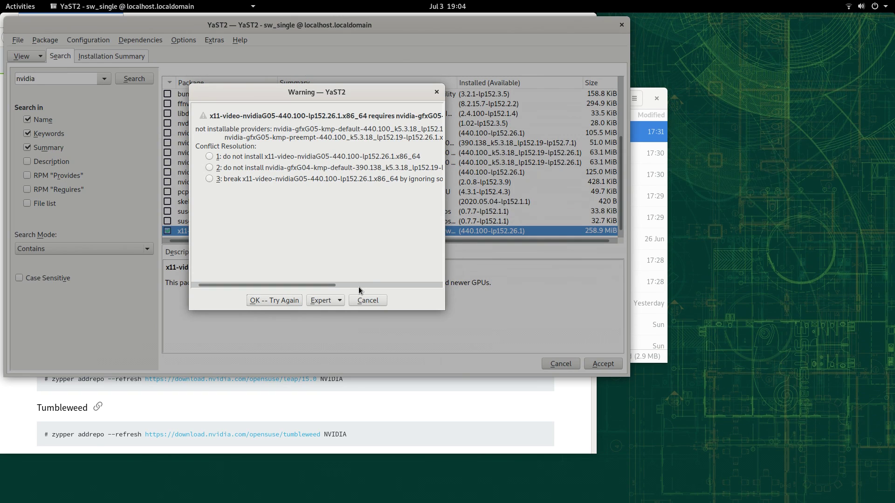
Work through the x11-video-nvidiaG05 dependency conflict options and dismiss the warning
left_click(277, 157)
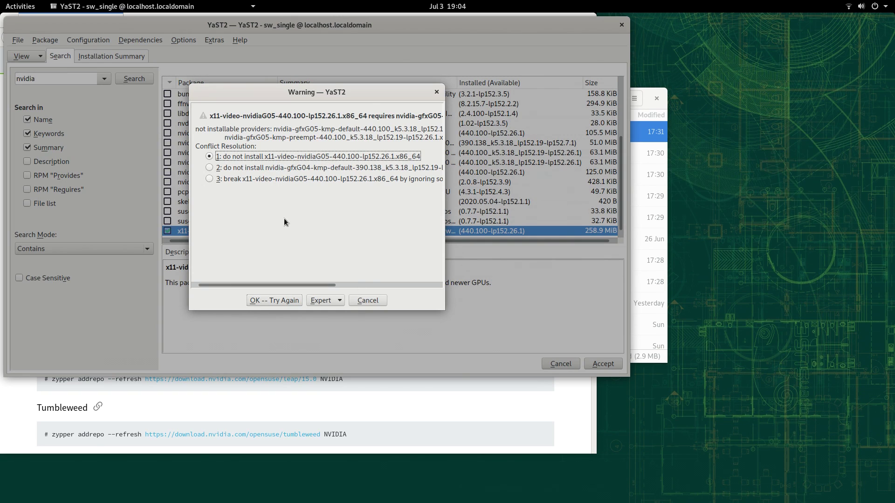
left_click(257, 167)
left_click(254, 179)
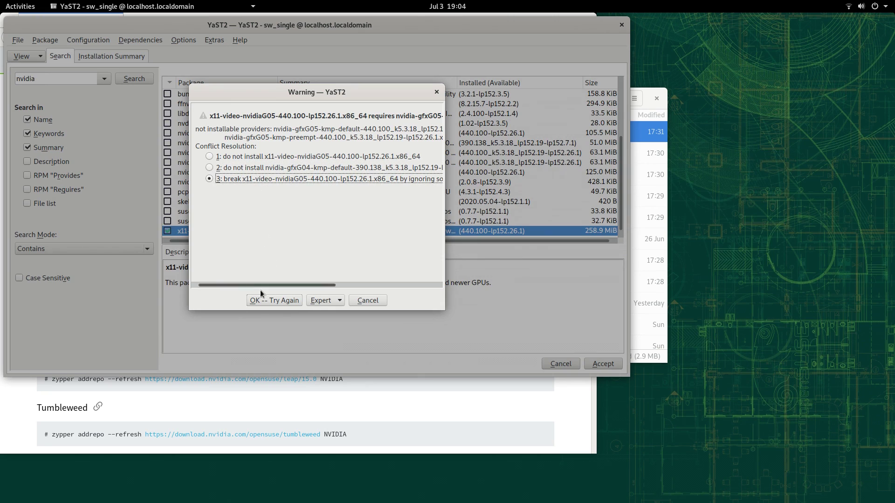
left_click_drag(443, 129, 522, 136)
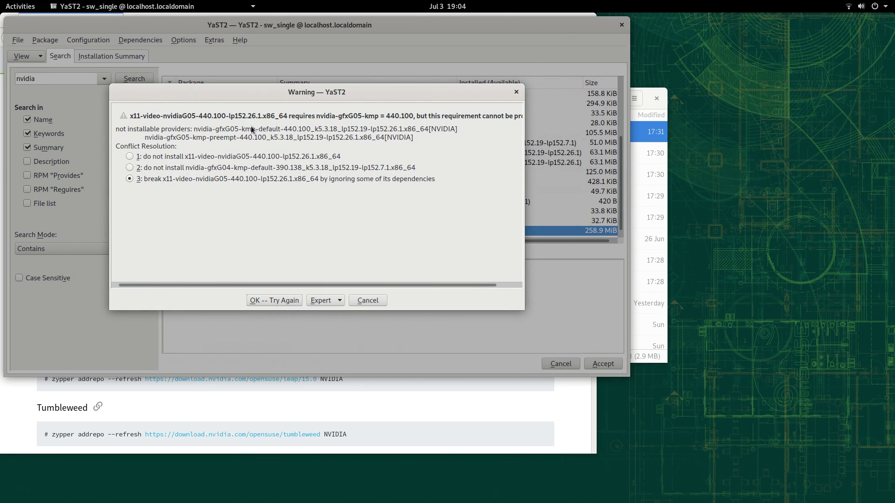
left_click(175, 156)
left_click(366, 301)
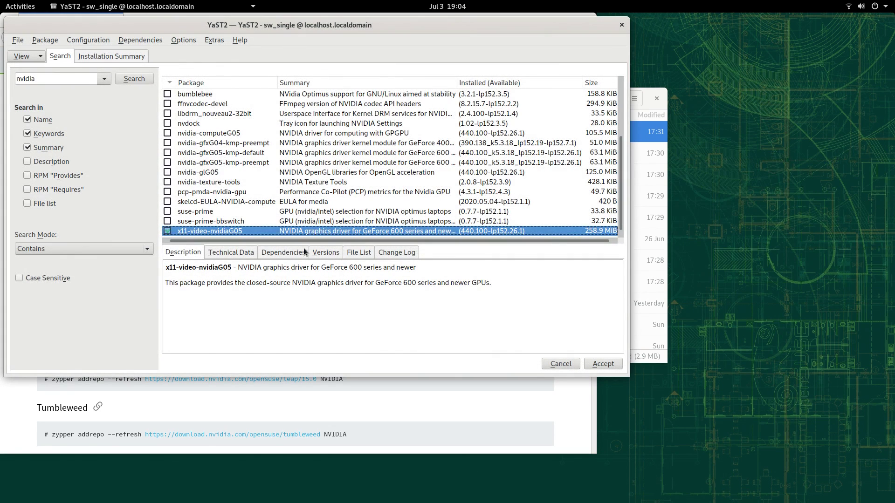
scroll(219, 175, "up", 3)
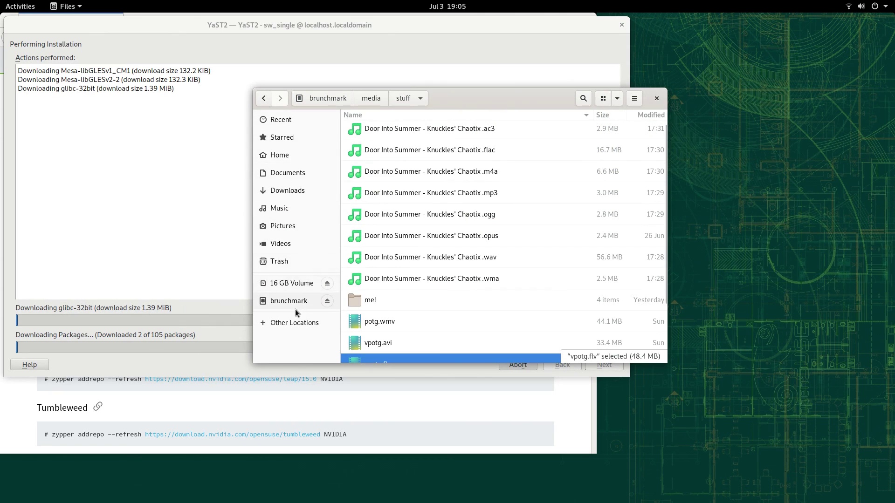
Show Other Locations, minimize the installer window and close the NVIDIA drivers wiki page
left_click(290, 322)
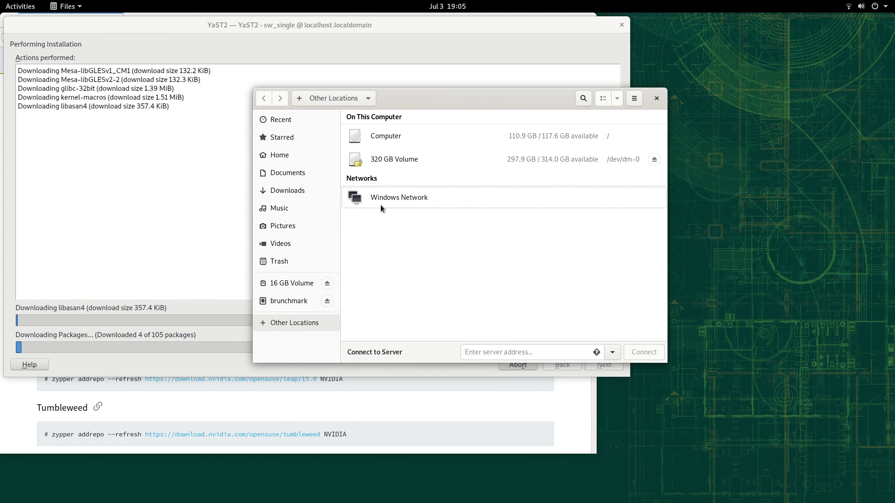
right_click(497, 24)
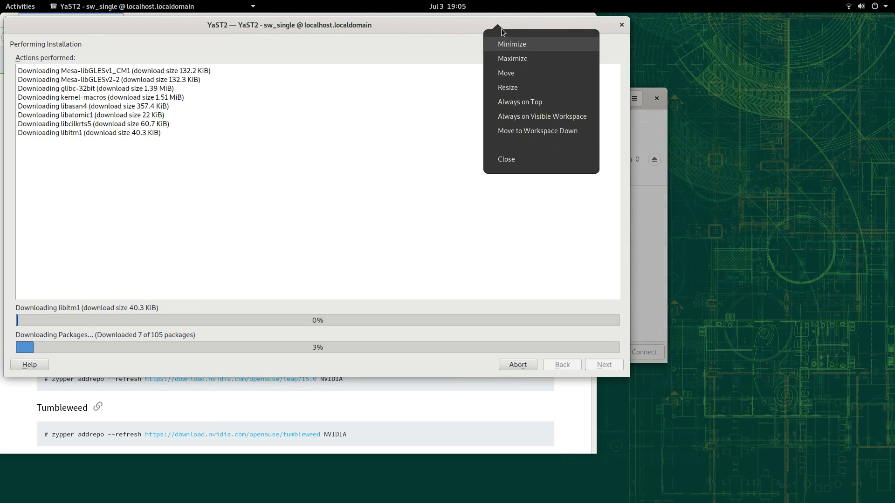
left_click(513, 43)
left_click(494, 38)
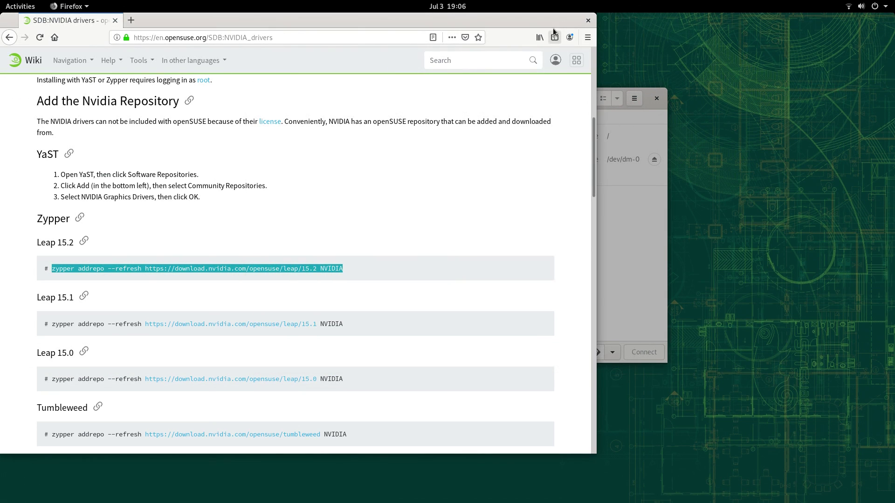
left_click(588, 21)
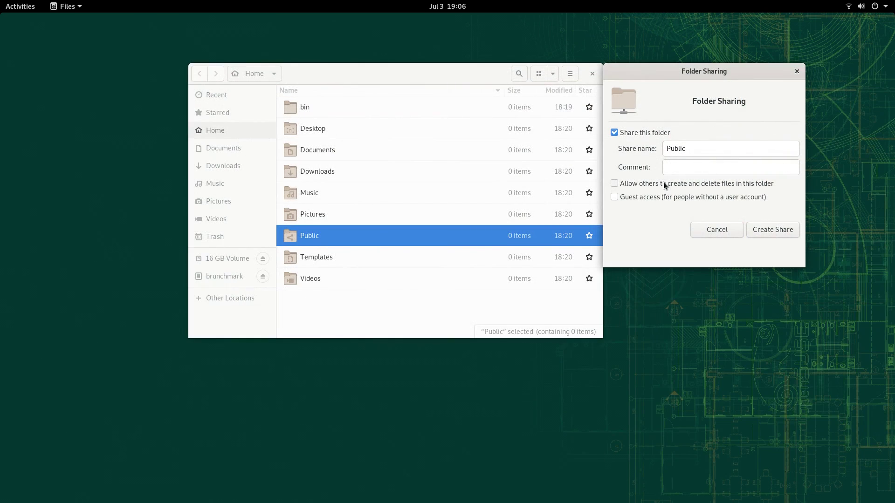
Share the Public folder with file creation/deletion and guest access, adding permissions automatically
left_click(664, 183)
left_click(694, 197)
left_click(764, 228)
left_click(765, 205)
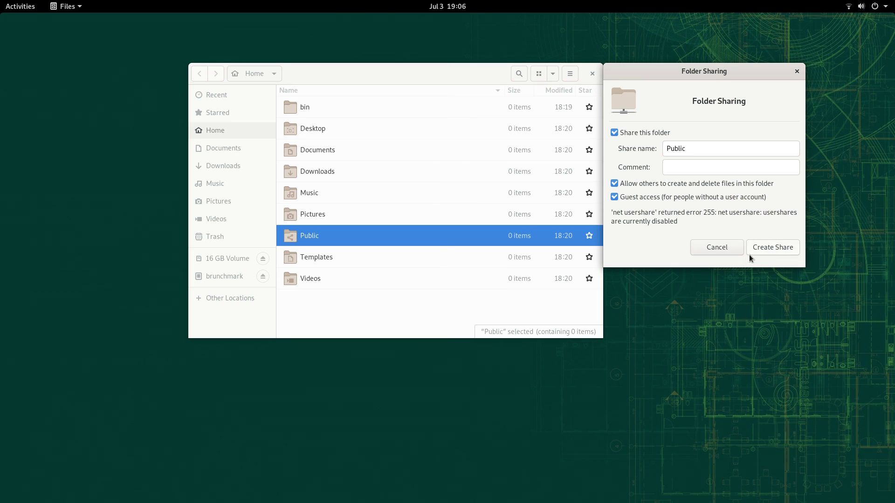
left_click(796, 71)
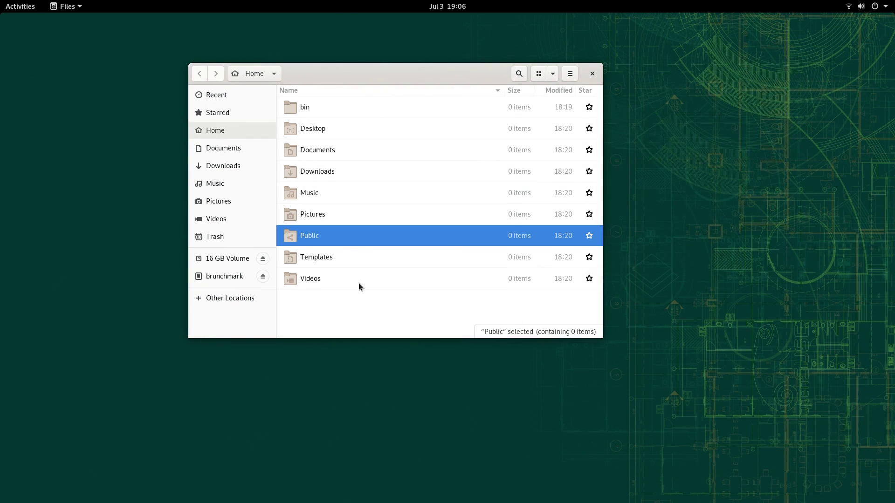
Connect to smb://streamtop from Other Locations, dismiss the refusal, and view address help
left_click(231, 298)
left_click(471, 328)
type("smb://streamtop")
key("Return")
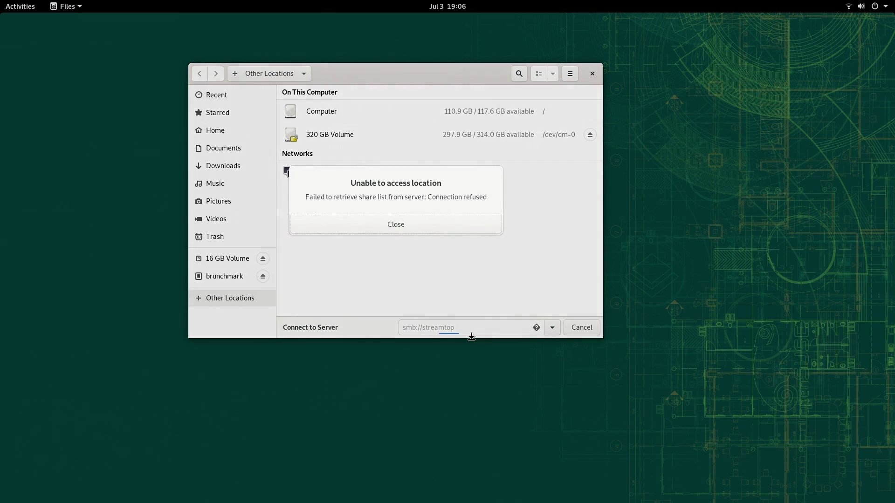
key("Return")
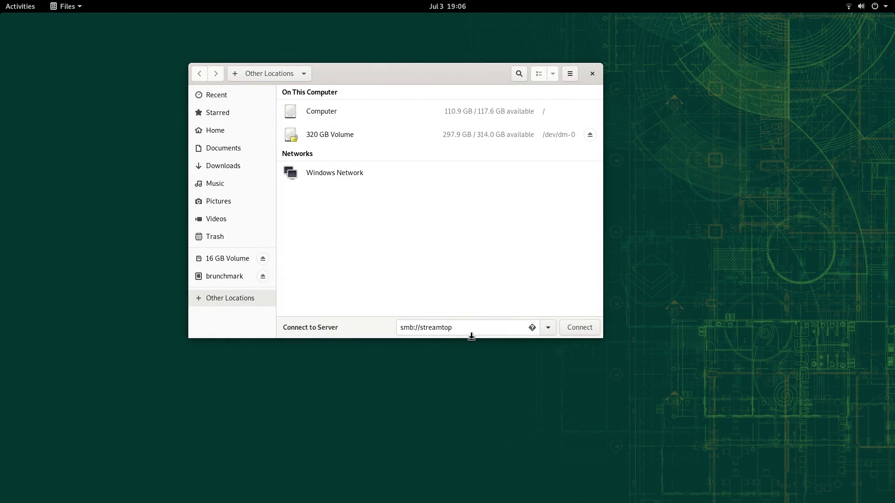
left_click(532, 327)
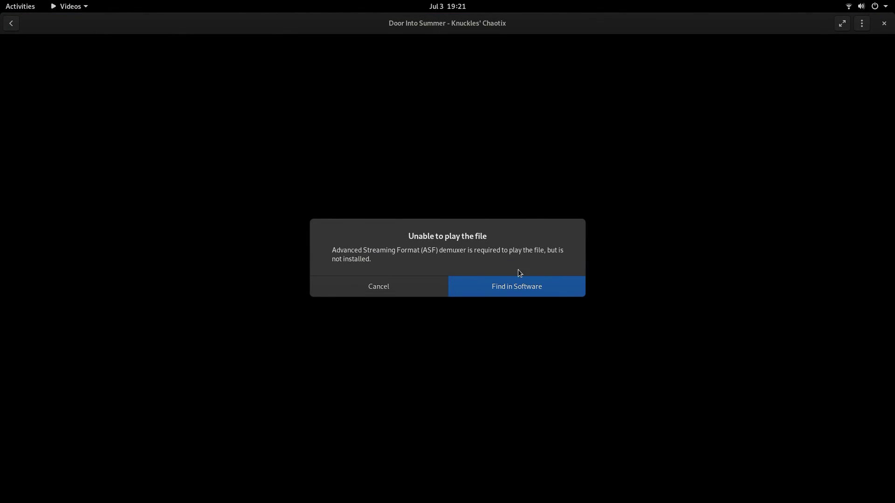
After checking Software for the ASF demuxer, search 'steam' and install the Steam client
left_click(525, 287)
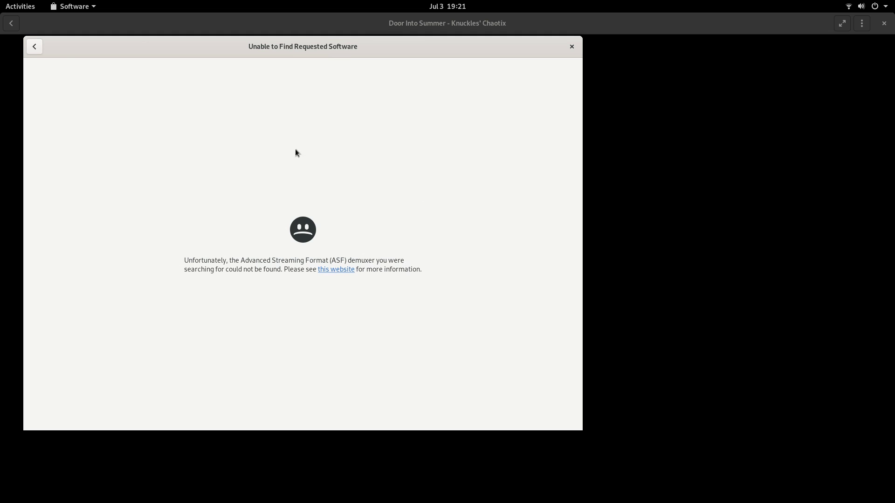
left_click(37, 48)
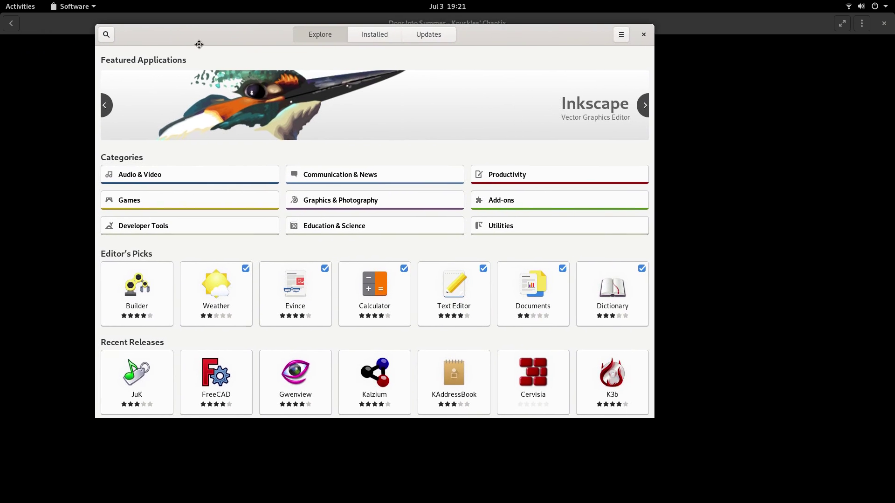
type("steam")
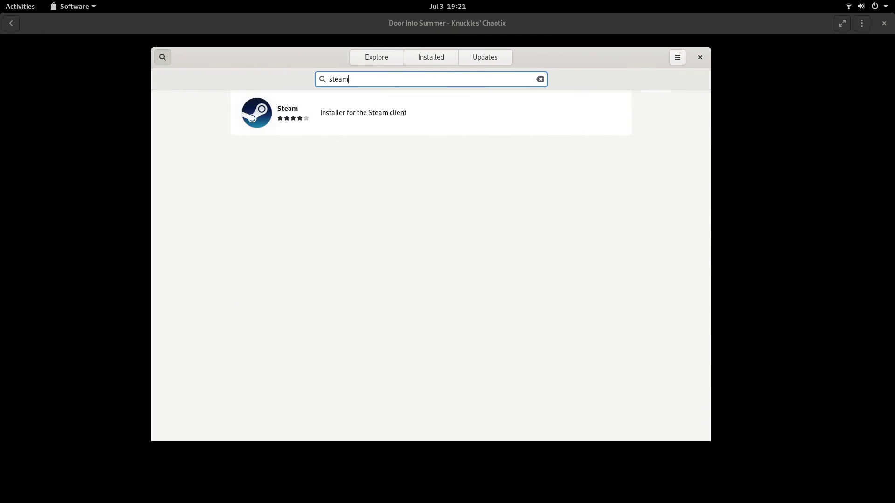
left_click(385, 114)
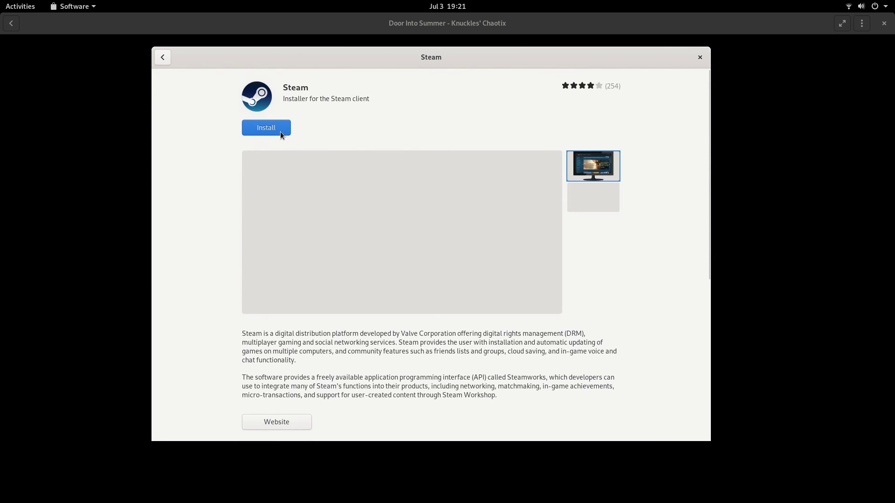
left_click(265, 126)
right_click(422, 60)
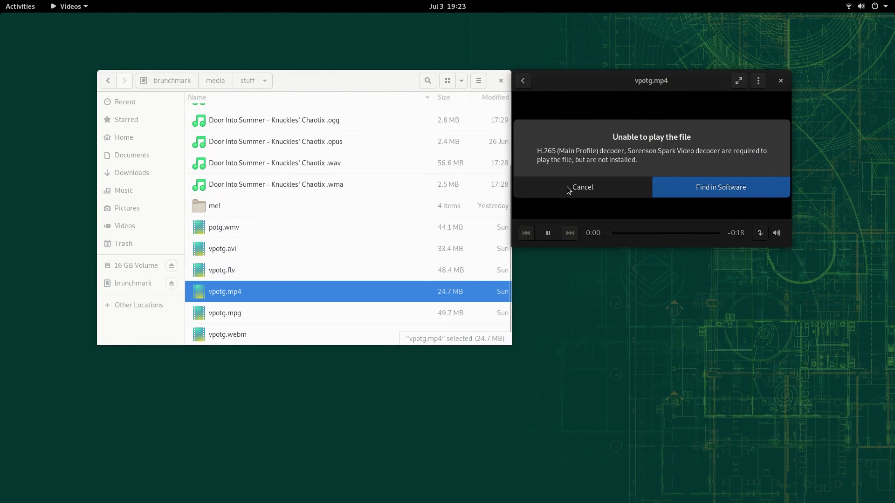
Skip the vpotg.mp4 decoder error, play vpotg.mpg and vpotg.webm, then close Videos
left_click(569, 188)
double_click(330, 314)
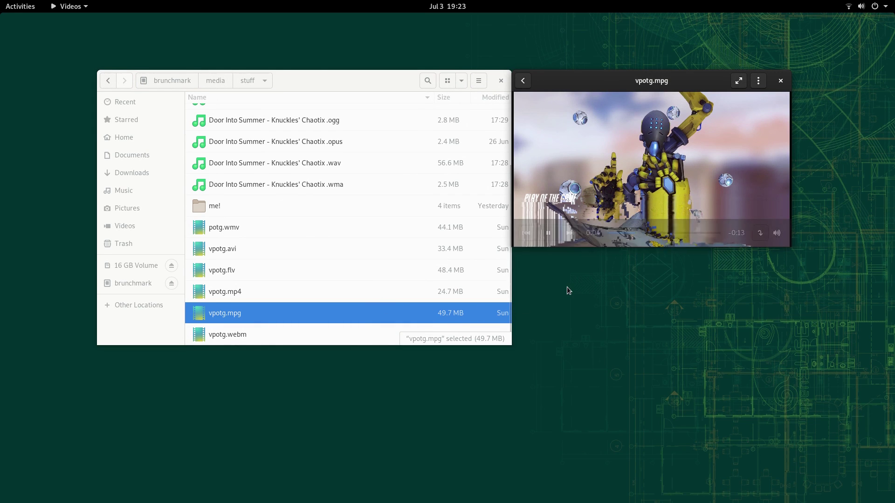
key("Down")
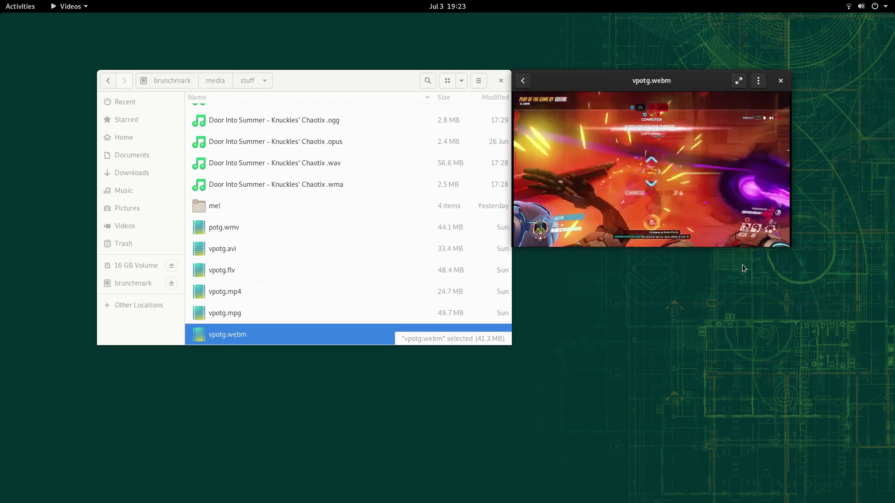
left_click(780, 81)
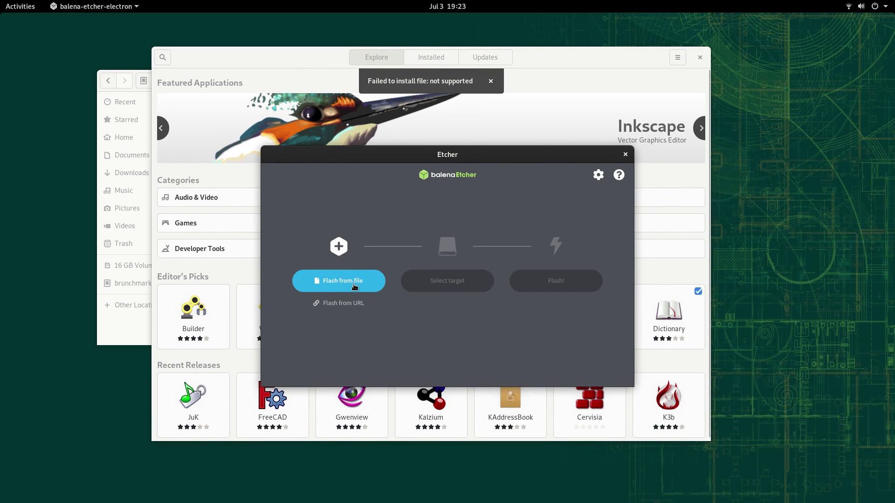
Close Etcher, retry the Slack flatpakref, close Software again and switch the folder to icon view
left_click(625, 155)
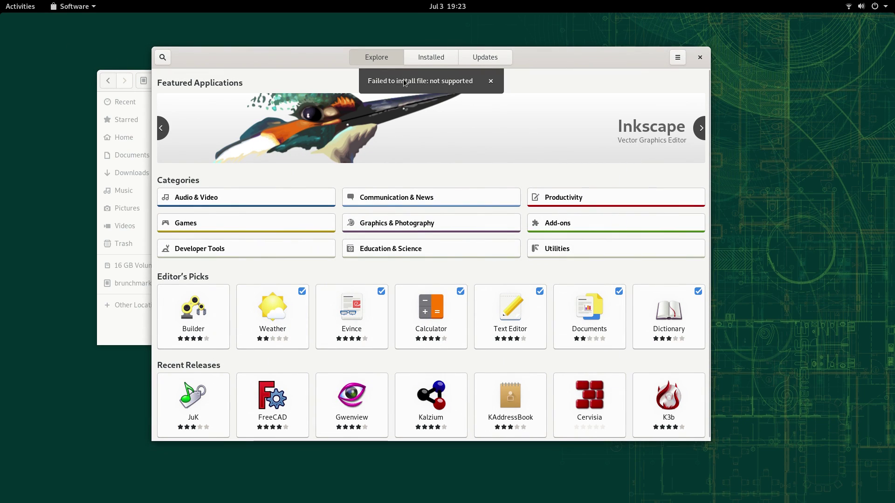
left_click(699, 57)
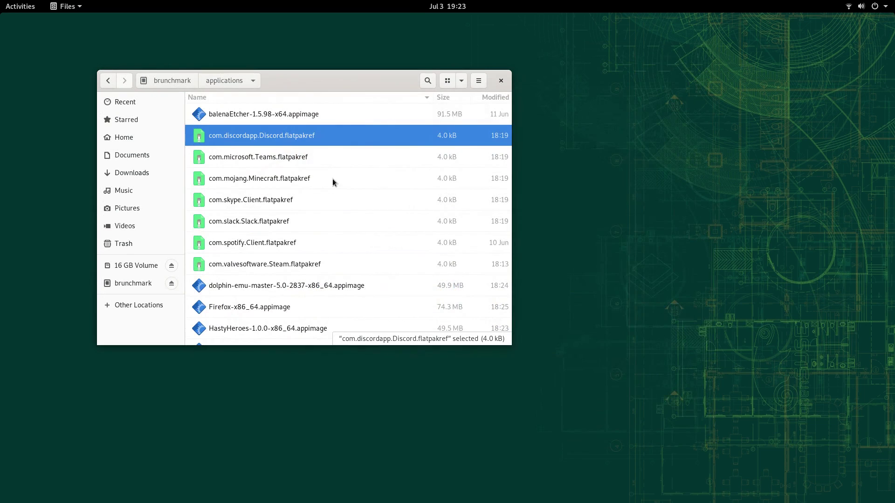
double_click(264, 219)
left_click_drag(158, 25, 447, 121)
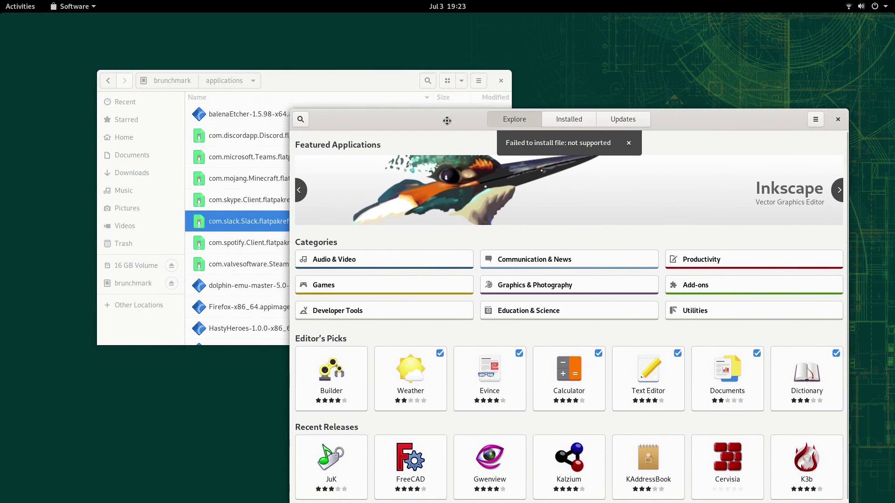
left_click(837, 119)
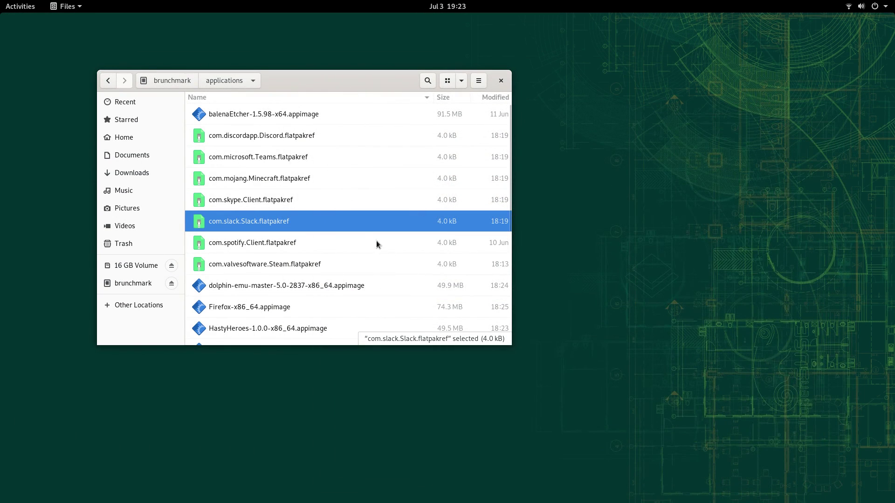
left_click(448, 82)
right_click(342, 294)
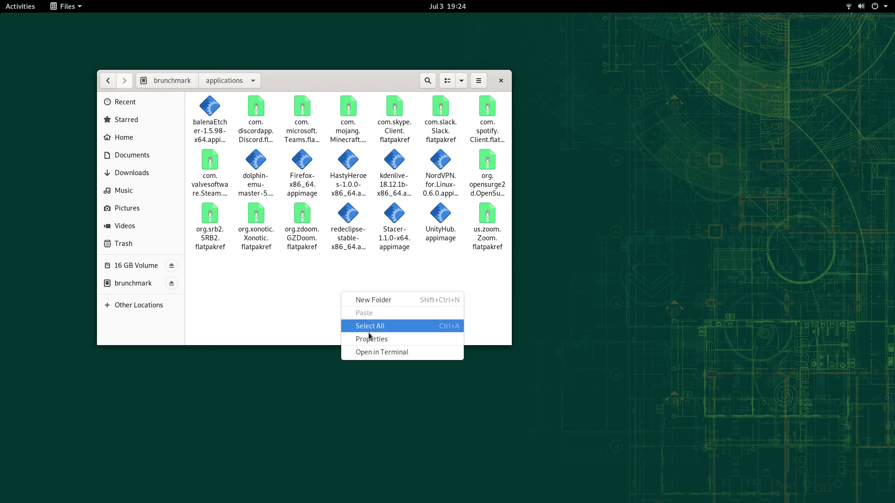
Open a terminal in the applications folder and run flatpak list
left_click(369, 351)
type("flatpa")
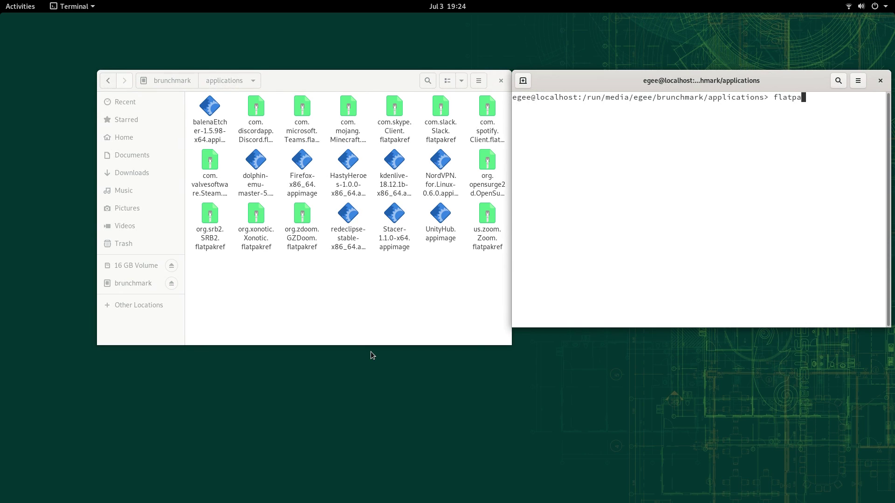
type("k lis")
type("t")
key("Return")
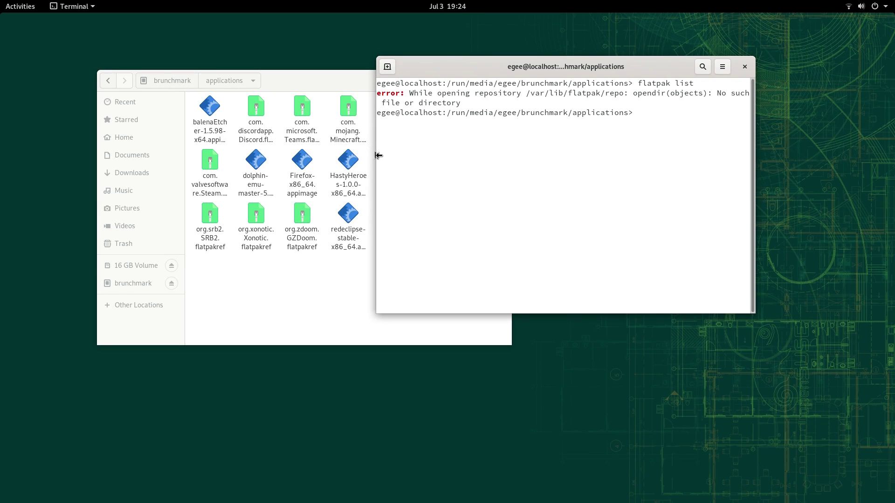
left_click_drag(378, 155, 194, 174)
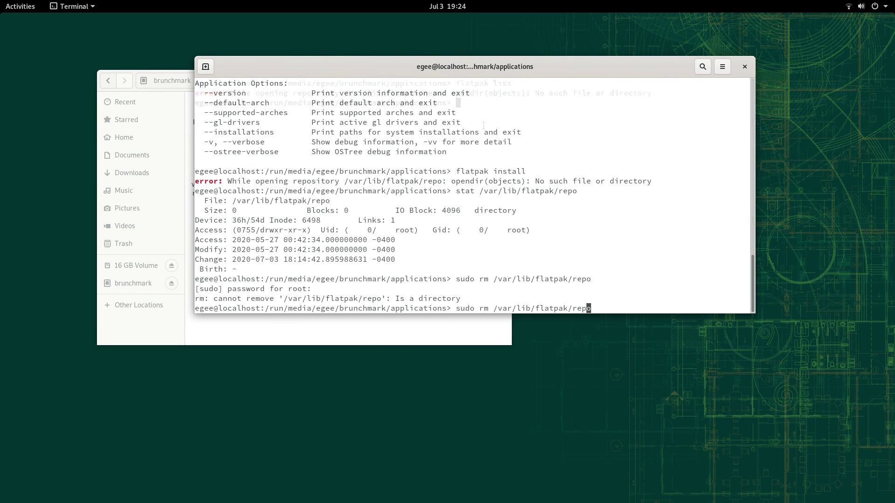
Delete /var/lib/flatpak/repo with sudo rm -r, confirm flatpak list works, then close the terminal
key("Left")
key("Left")
key("Left")
key("Left")
key("Left")
key("Left")
key("Left")
key("Left")
key("Left")
type("-r")
key("Return")
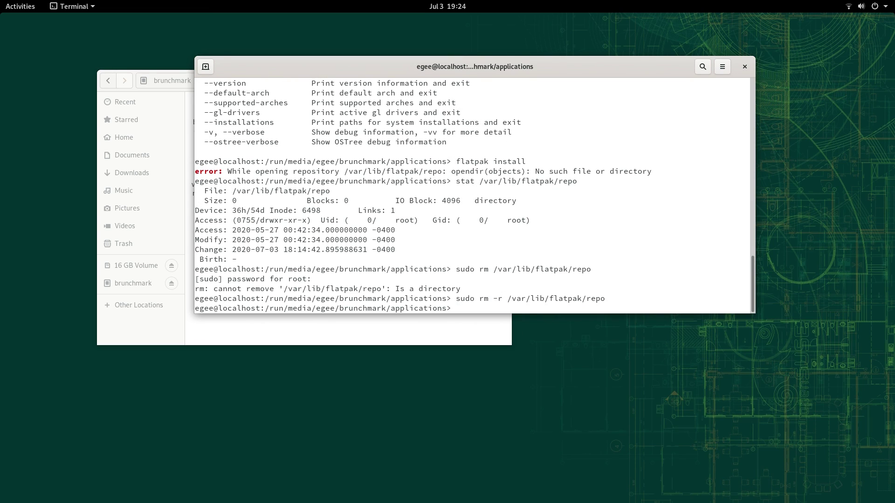
type("flatpak list")
key("Return")
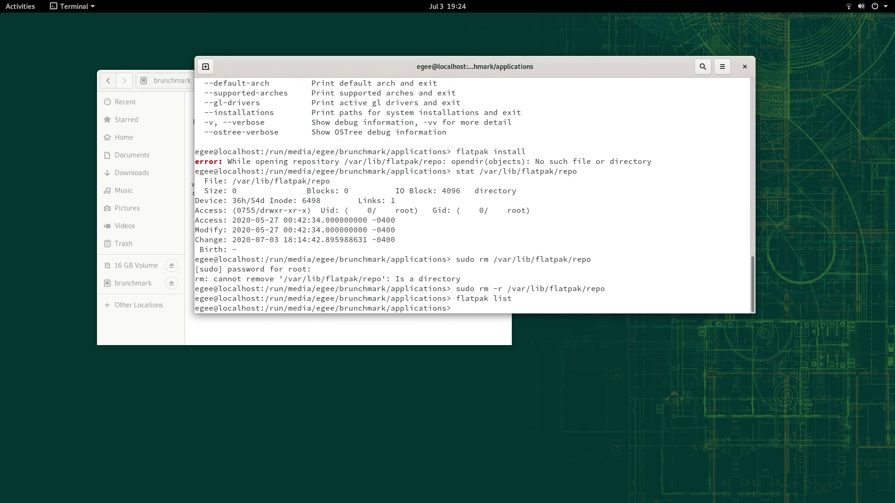
left_click(743, 67)
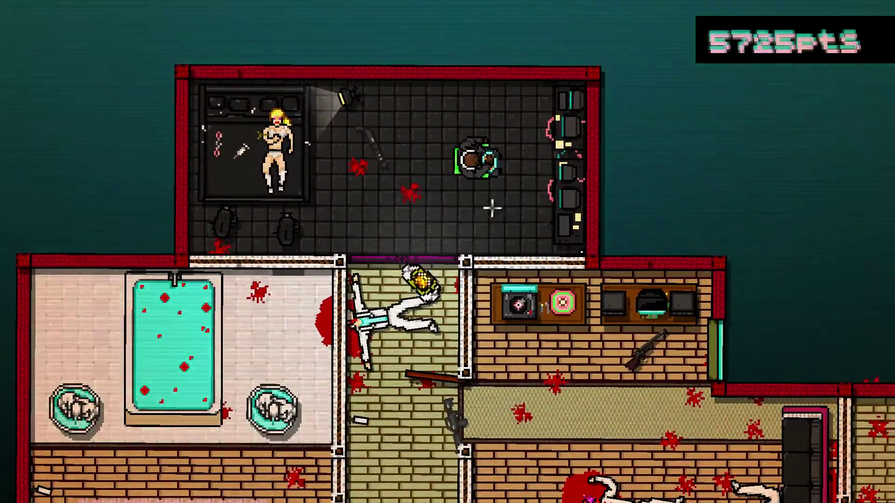
Walk down the apartment corridor into the rug room and attack the enemies there
key("s")
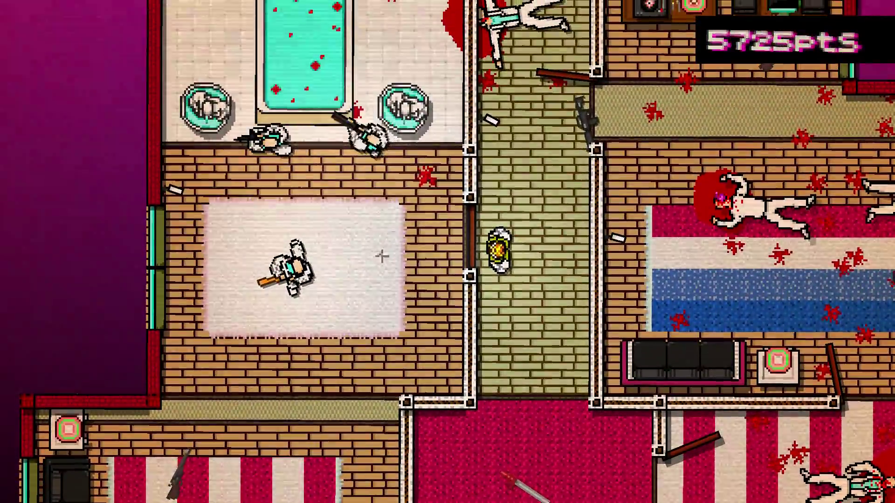
key("a")
left_click(382, 256)
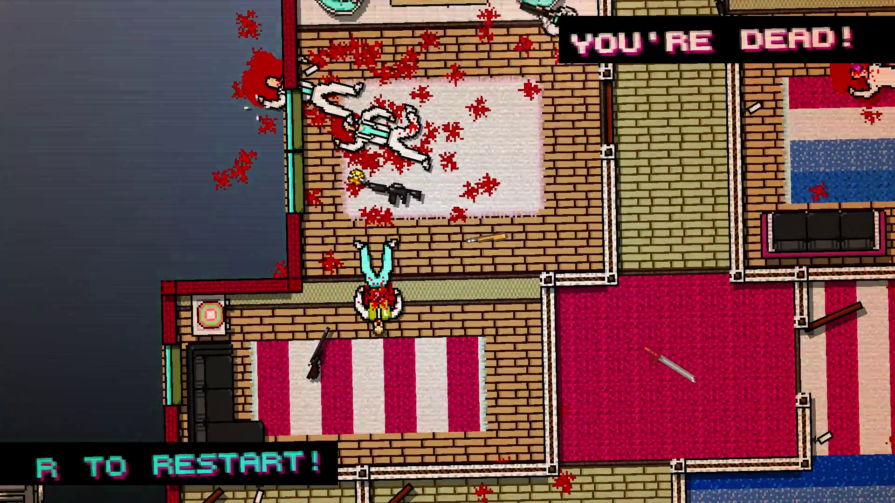
Restart the level with R, attack the white-suited enemy and push into the red carpet room
key("r")
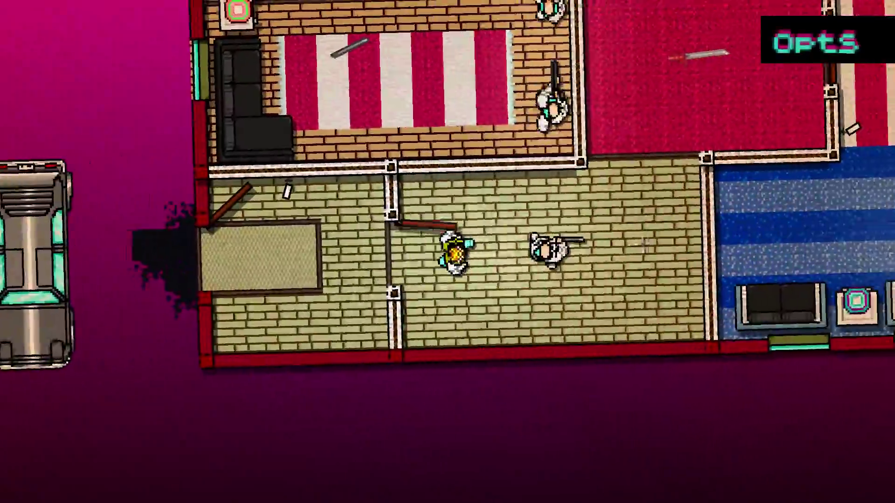
key("d")
left_click(644, 244)
key("w")
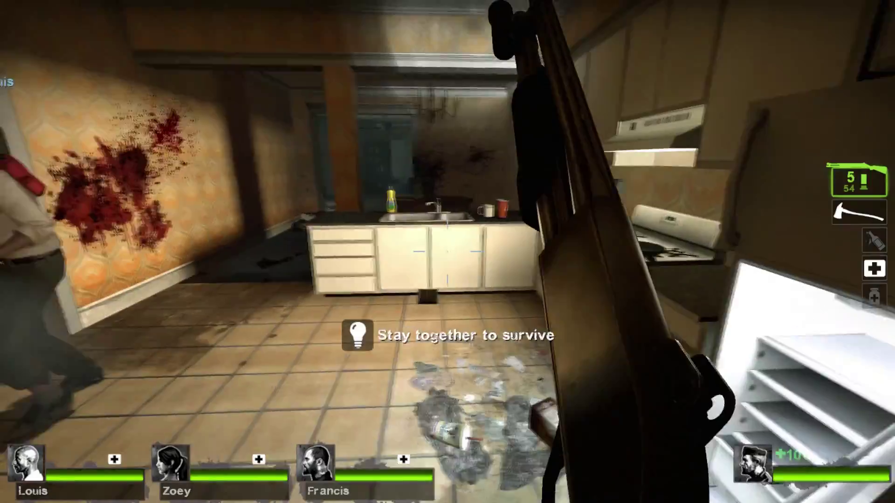
Follow Zoey from the kitchen down the hallway and fire the shotgun twice at the infected
key("w")
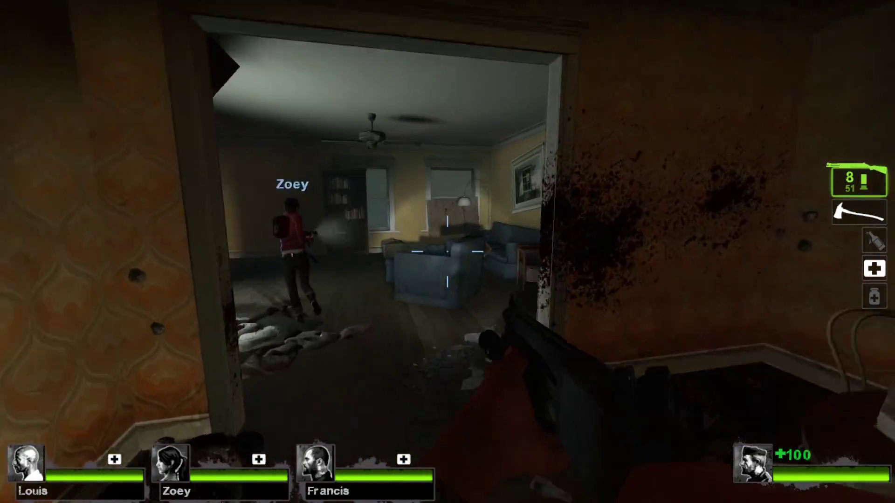
key("w")
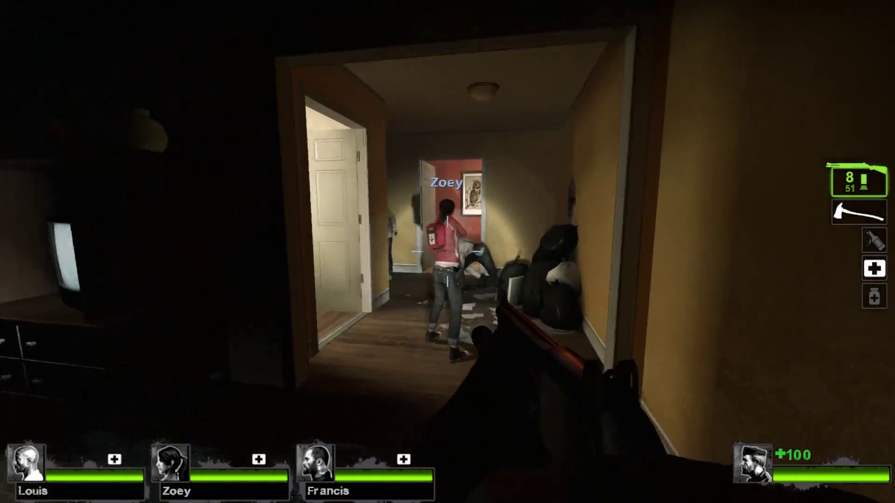
key("w")
left_click(447, 252)
left_click(447, 252)
Open Settings from the pause menu, showing Master Volume 15% and 1920 × 1080 fullscreen
left_click(447, 252)
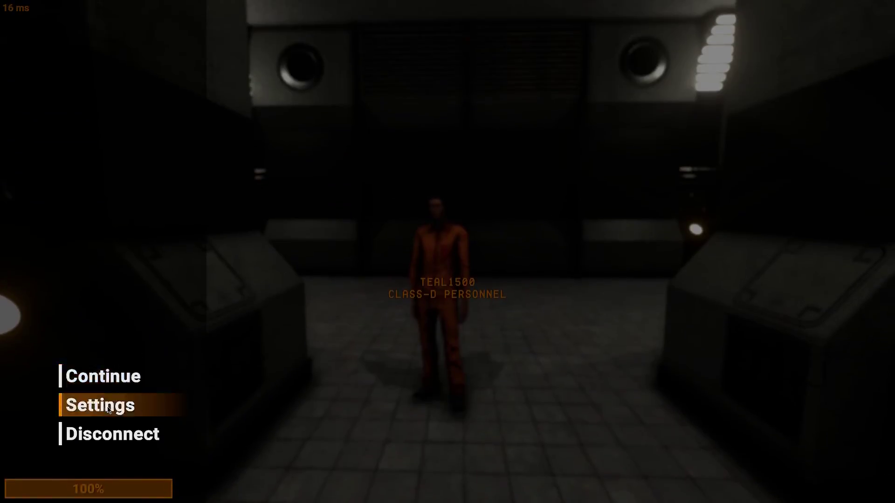
left_click(108, 409)
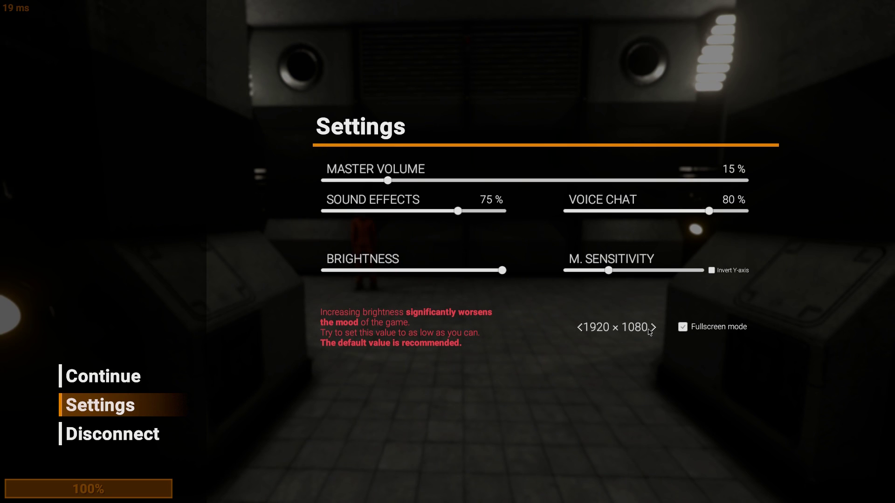
Leave Settings and walk past the PC 15 door through IT 05 into the IT 06 corridor
key("Escape")
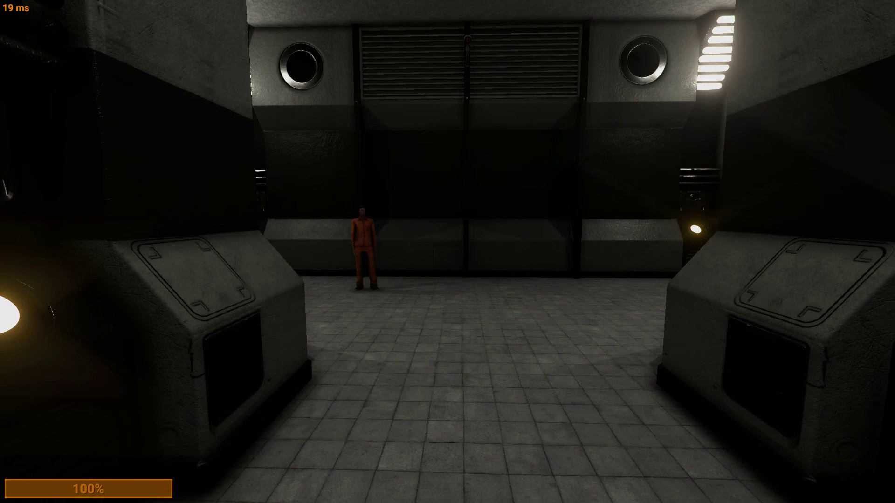
key("w")
key("w")
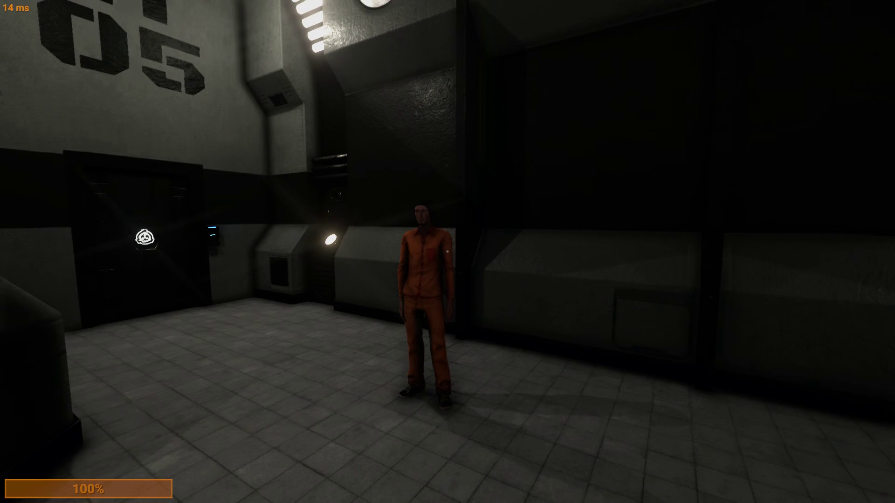
key("w")
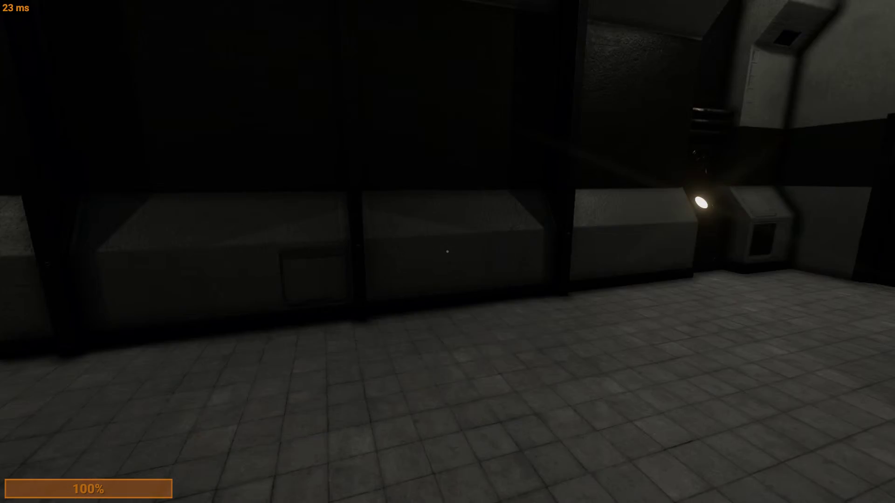
key("w")
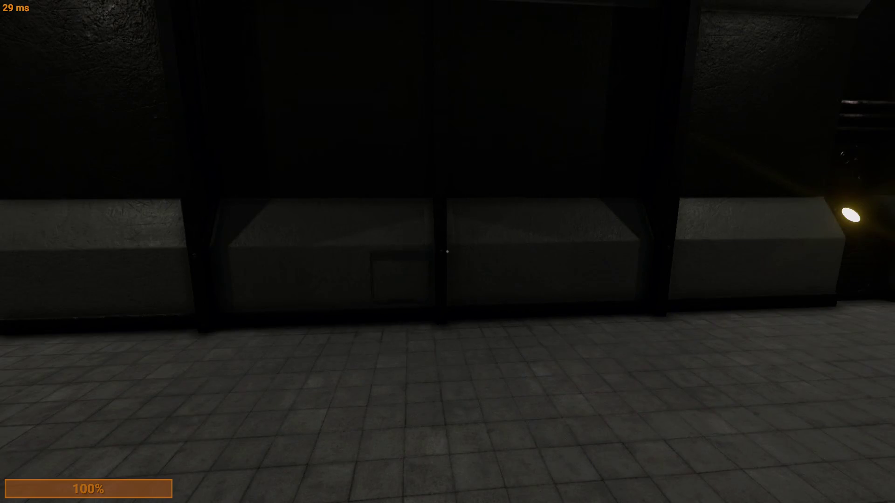
key("w")
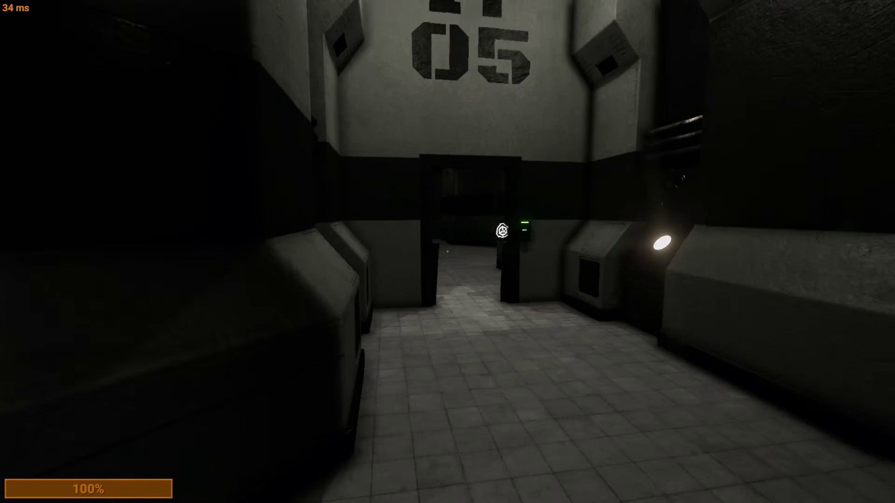
key("w")
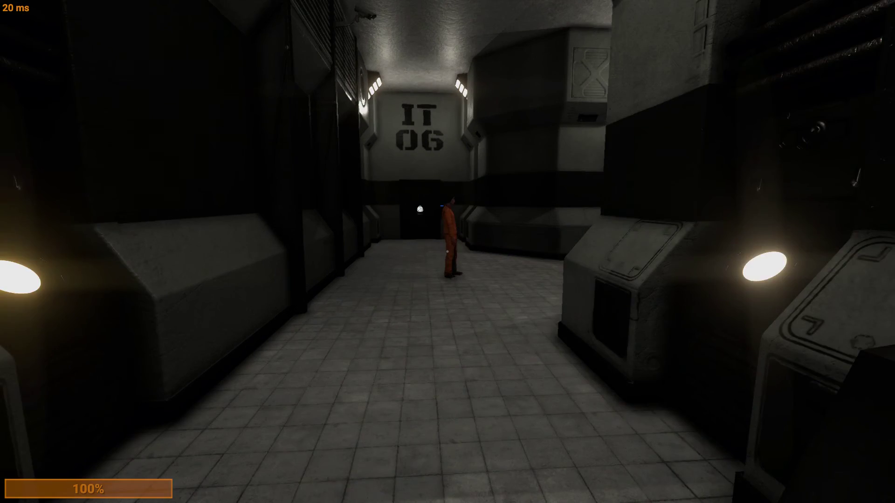
key("w")
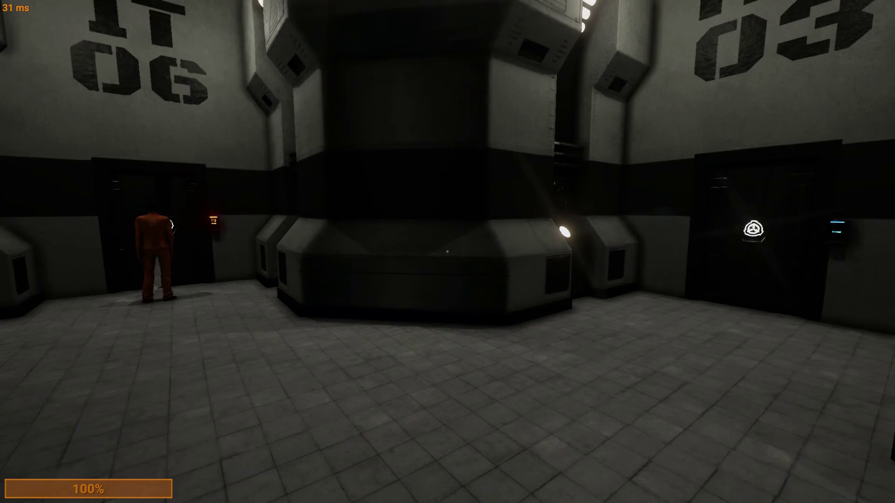
Go through the IT 06 and IT 08 rooms into the IT 10 corridor toward its far door
key("w")
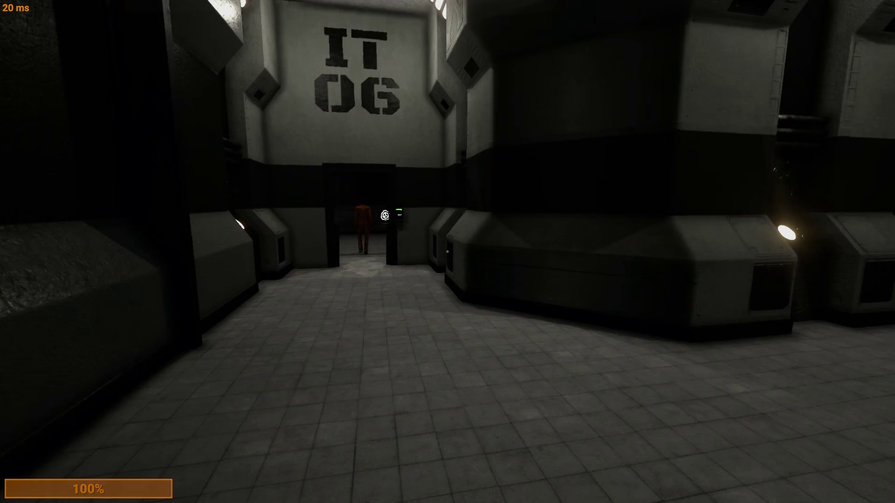
key("w")
key("w")
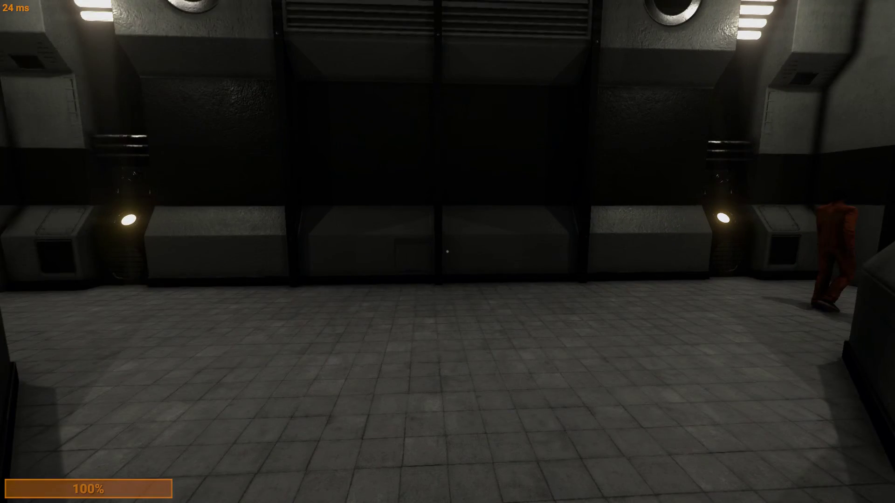
key("w")
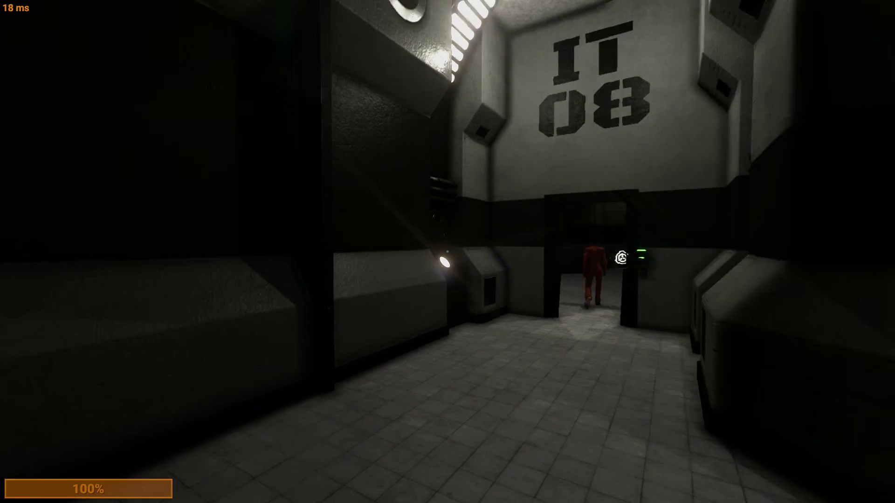
key("w")
key("w")
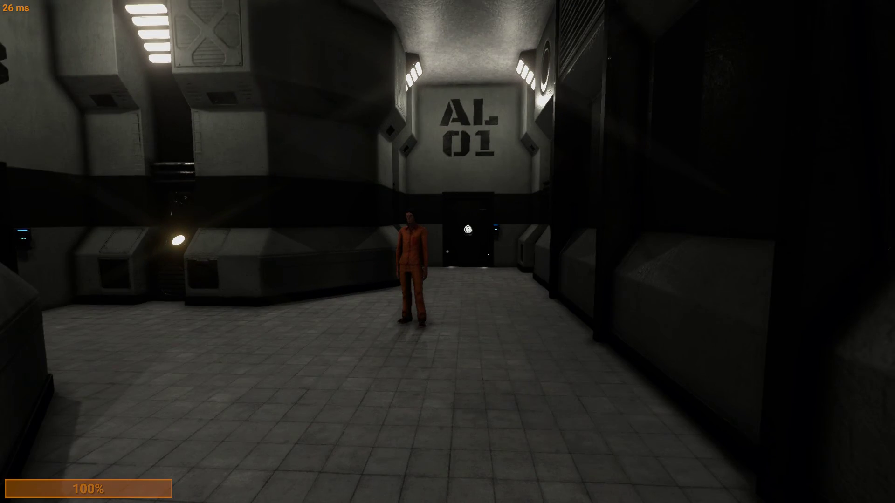
key("w")
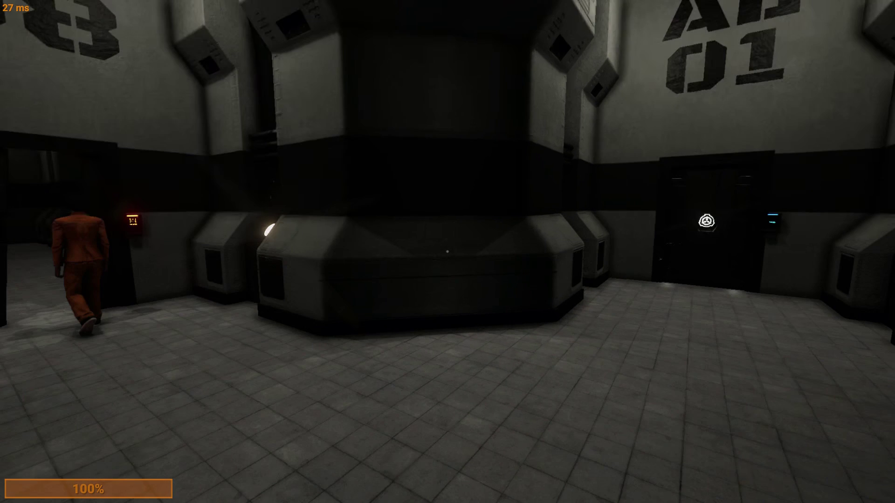
key("w")
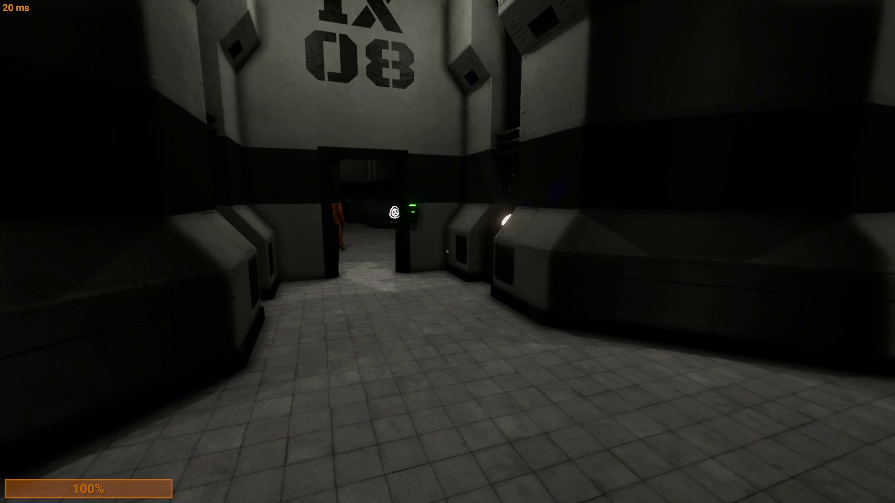
key("w")
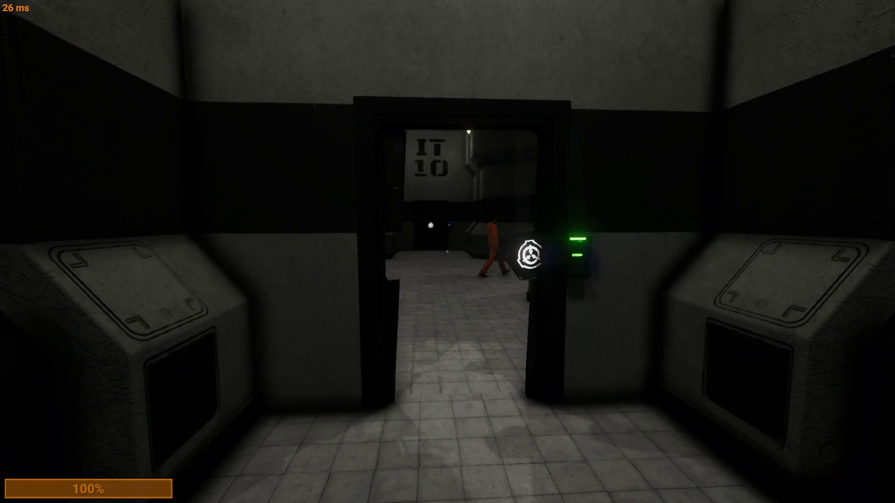
key("w")
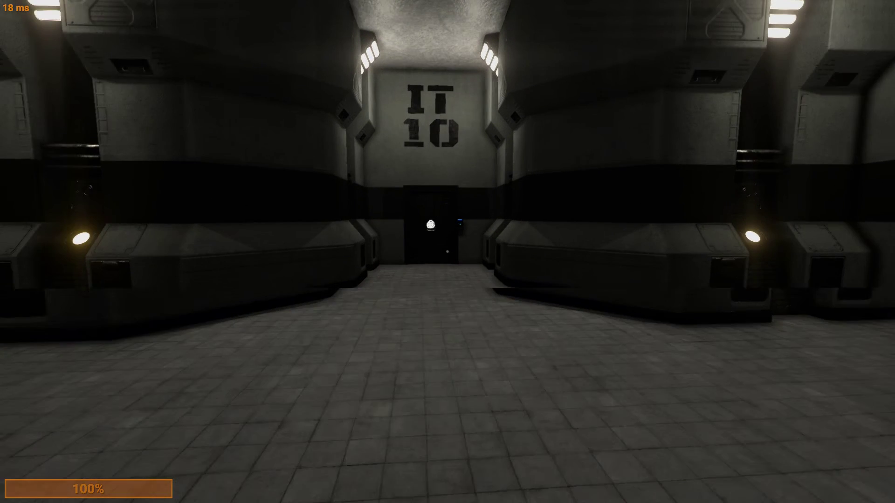
key("w")
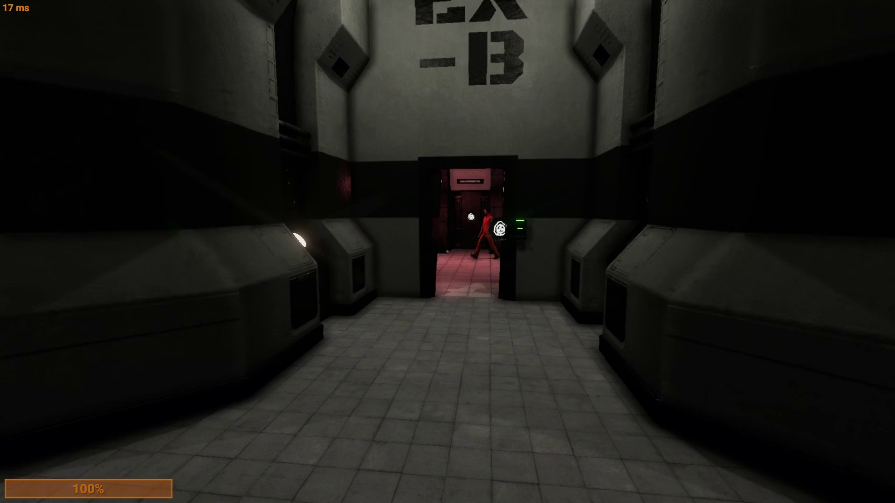
Walk down the EX-13 corridor, through the HC05 room, and up to the HC10 doorway
key("w")
key("w")
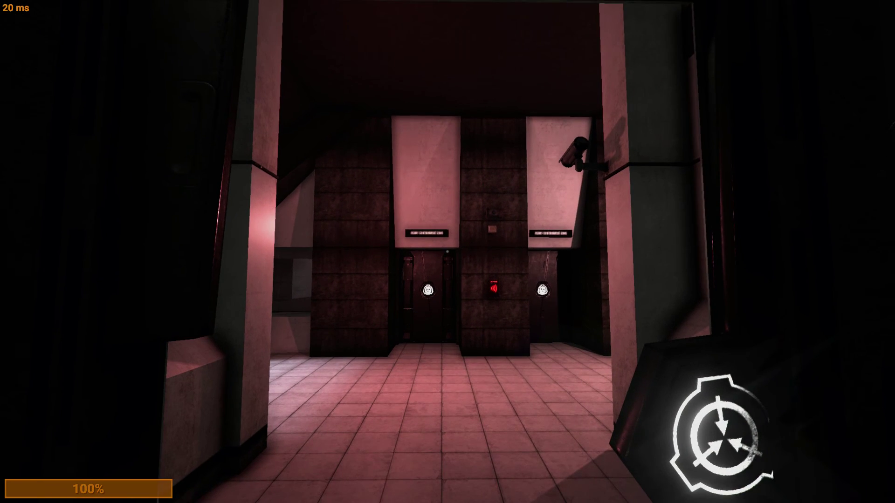
key("w")
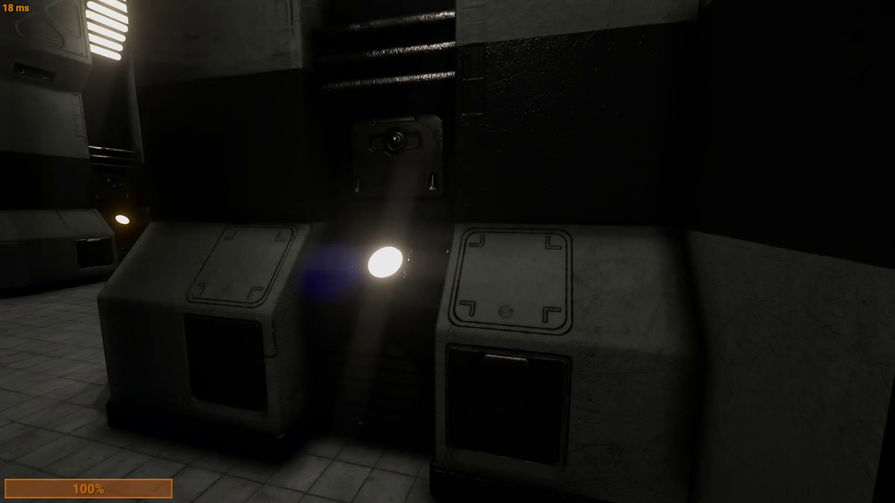
key("w")
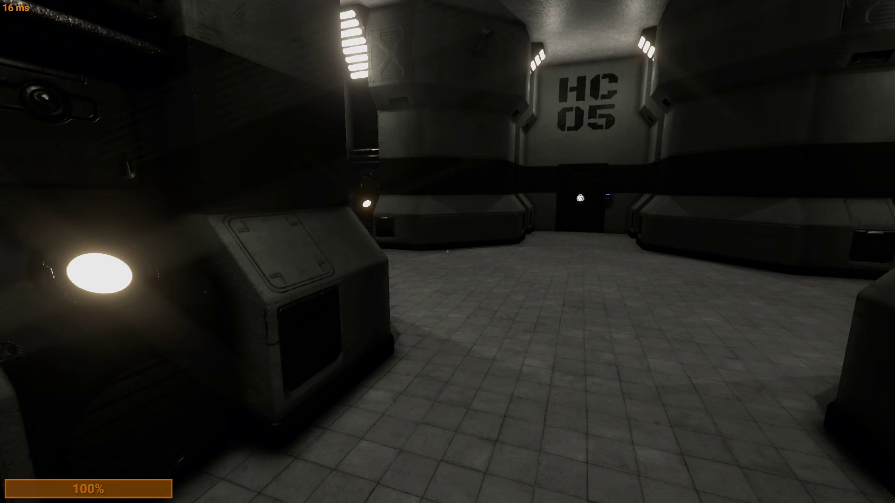
key("w")
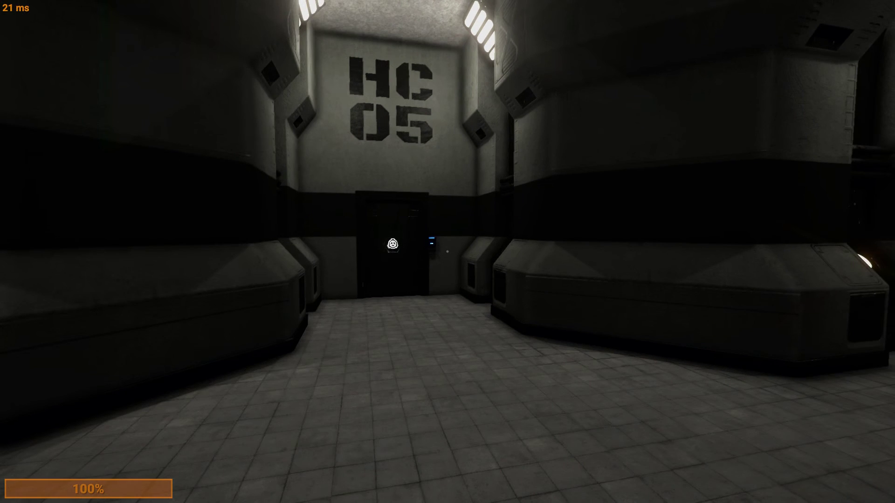
key("w")
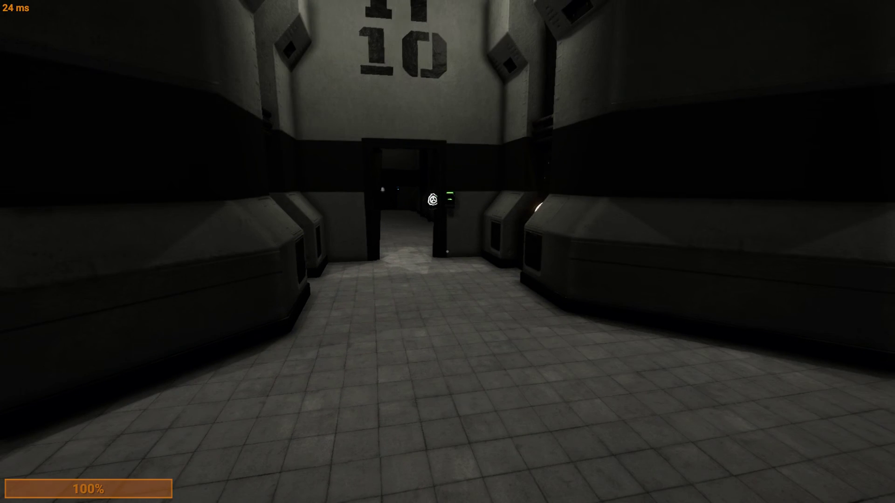
Cross the HC10 room and follow the prisoner down the HC08 corridor into the hub
key("w")
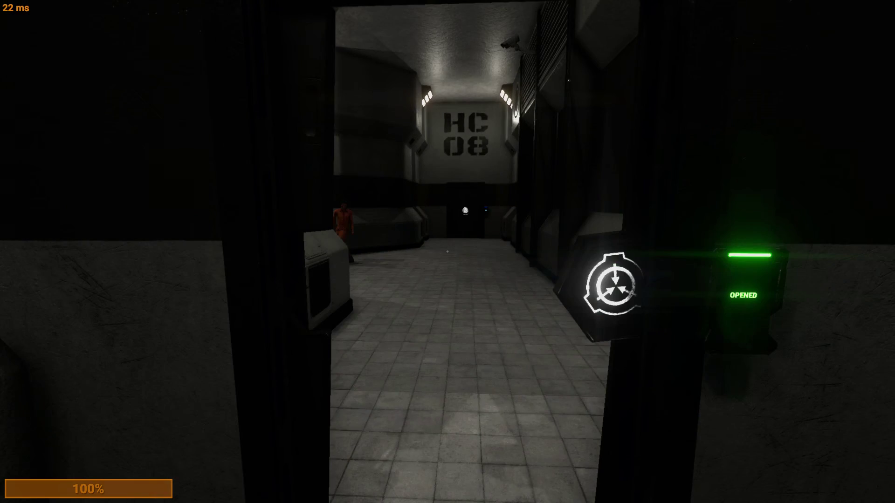
key("w")
key("w")
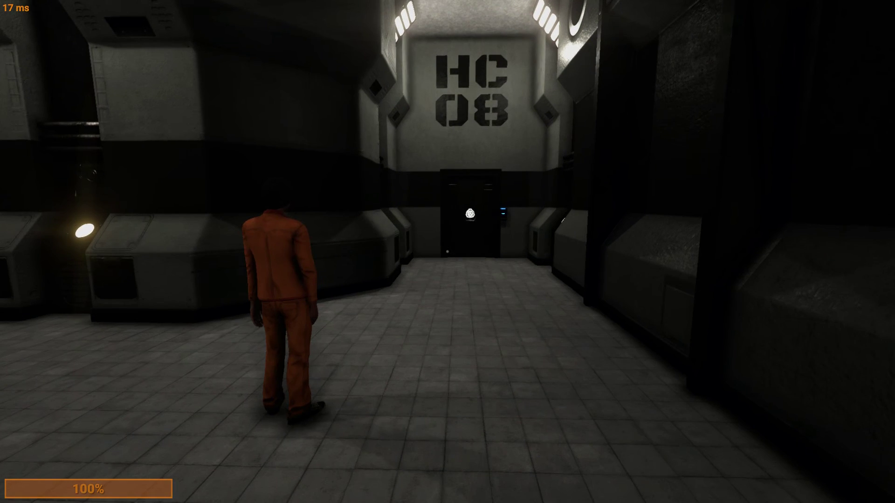
key("w")
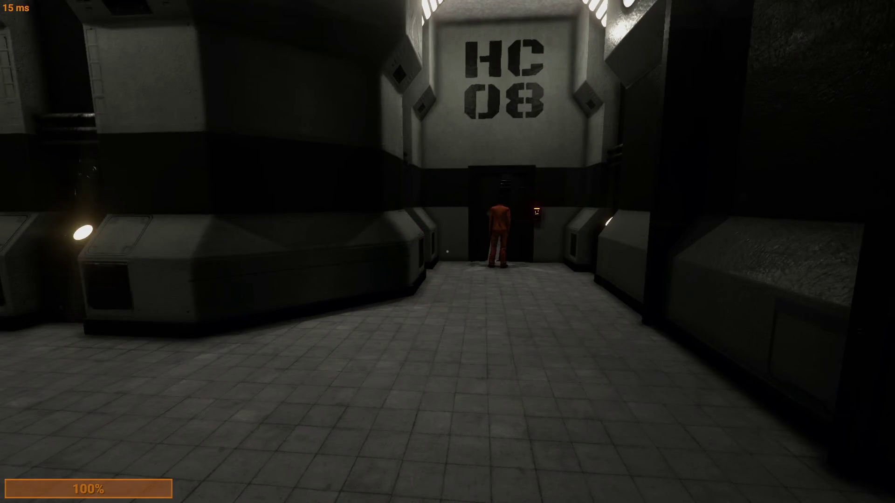
key("w")
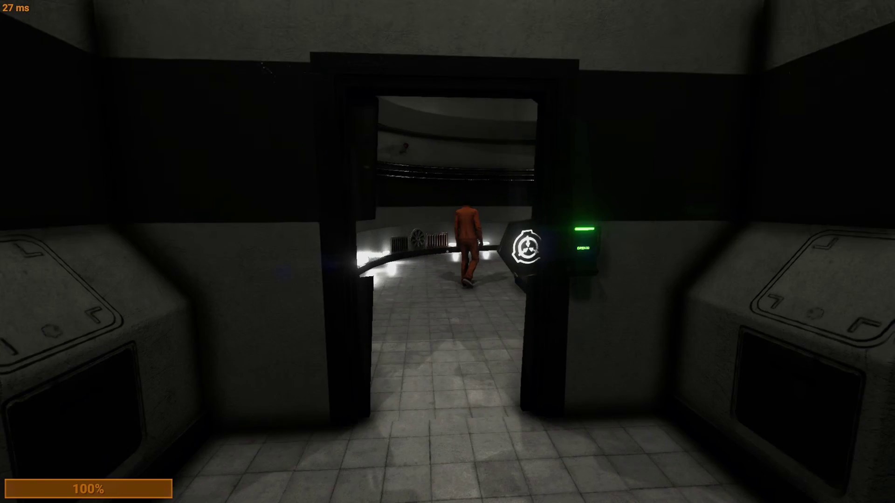
key("w")
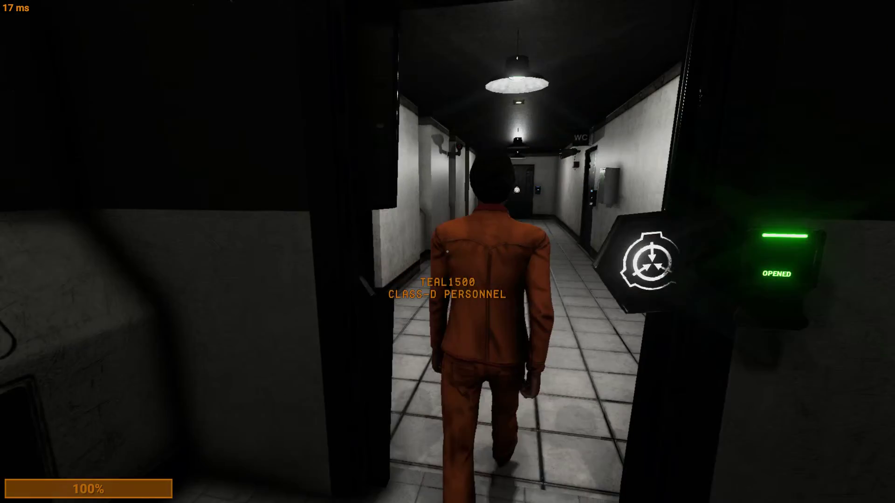
Walk down the white corridor beside the prisoner, past the WC, to the end door's reader
key("w")
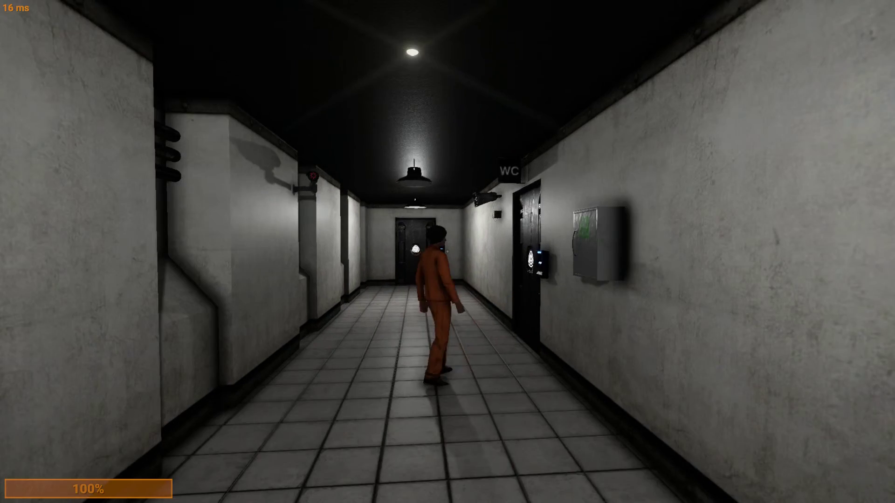
key("w")
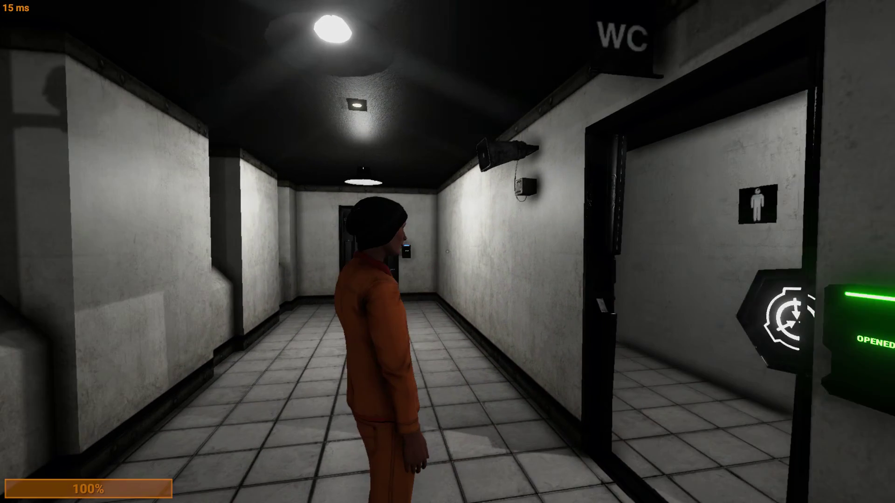
key("w")
key("w")
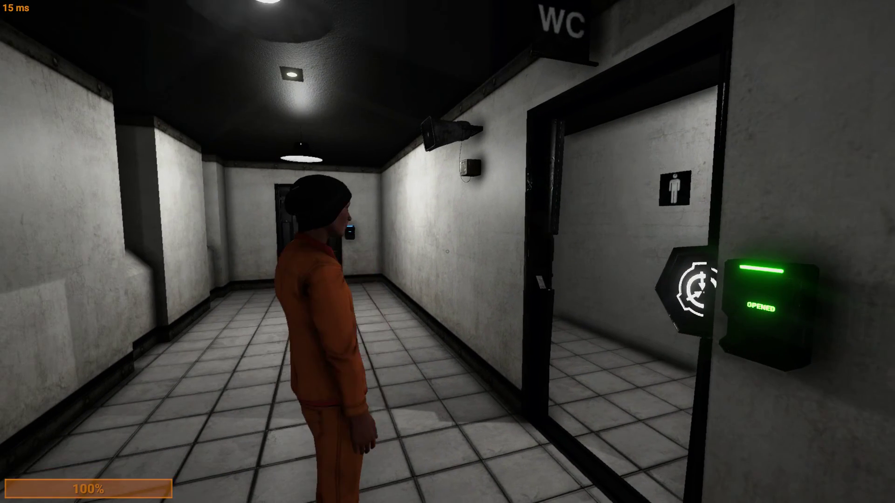
key("w")
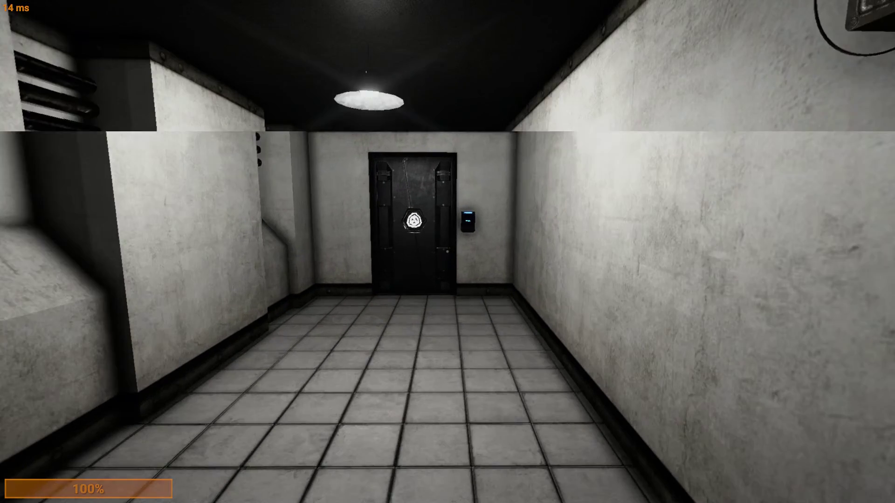
key("w")
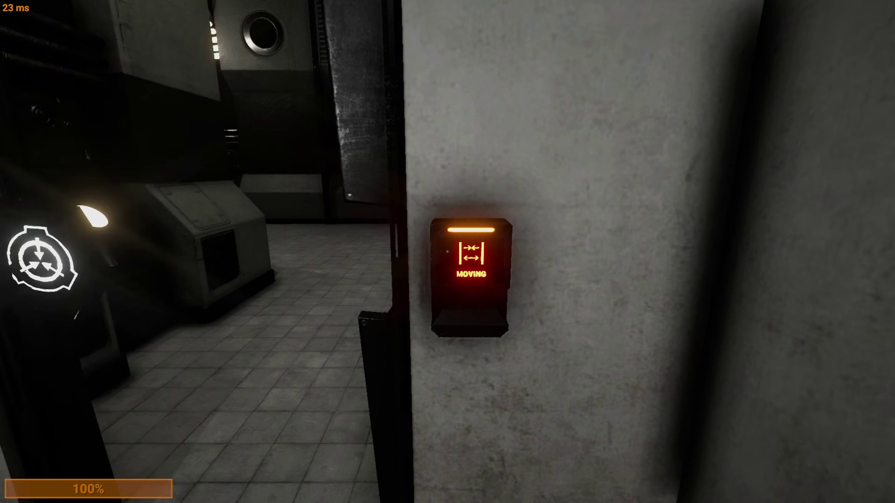
Go through the end door, walk up the HC07 corridor and open the HC07 door with E
key("w")
key("w")
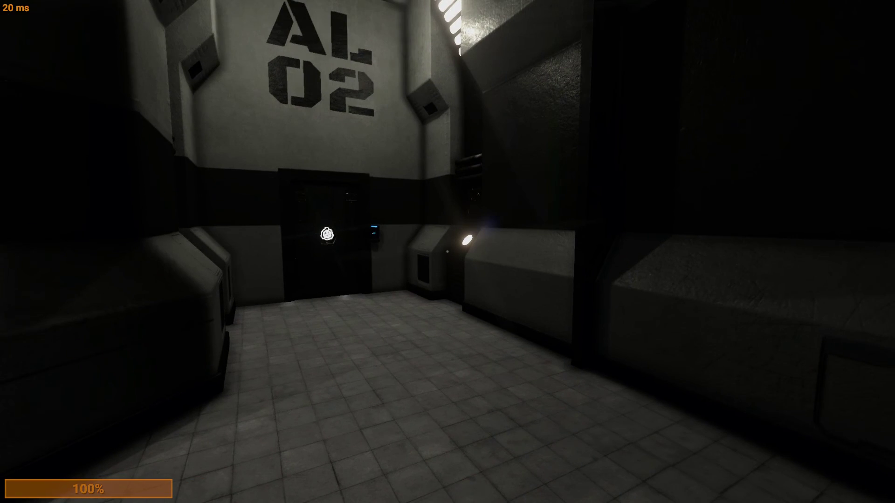
key("w")
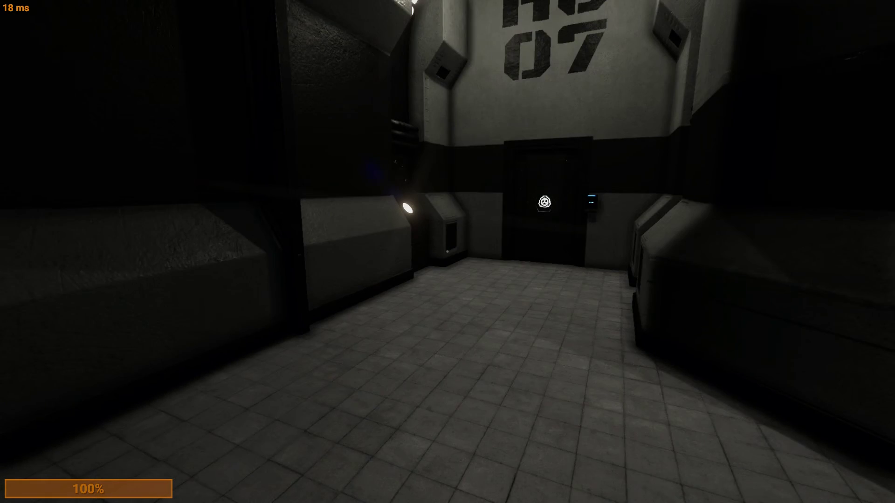
key("w")
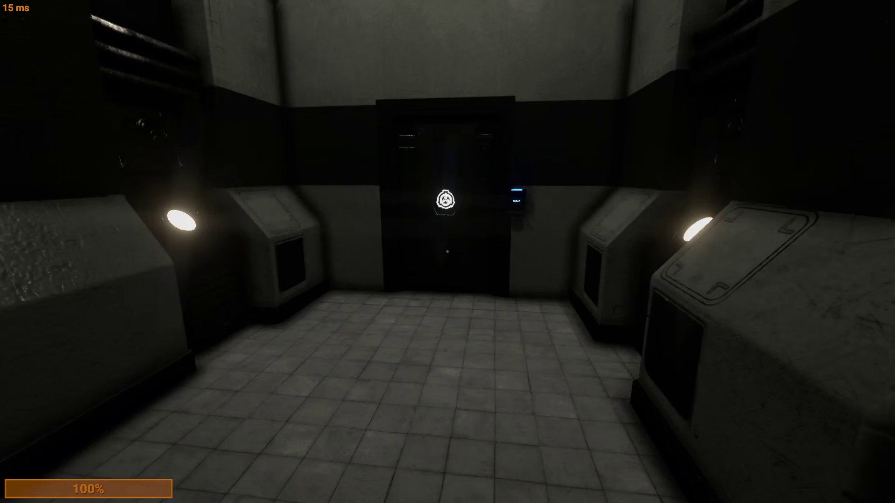
key("e")
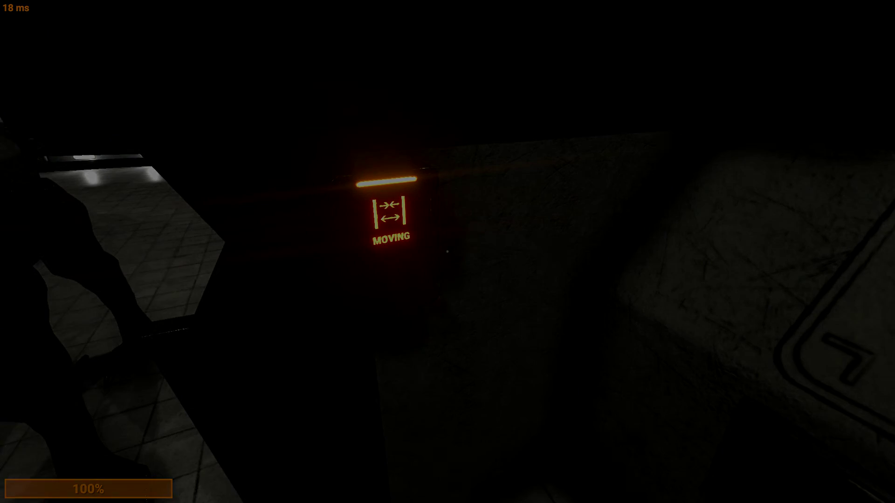